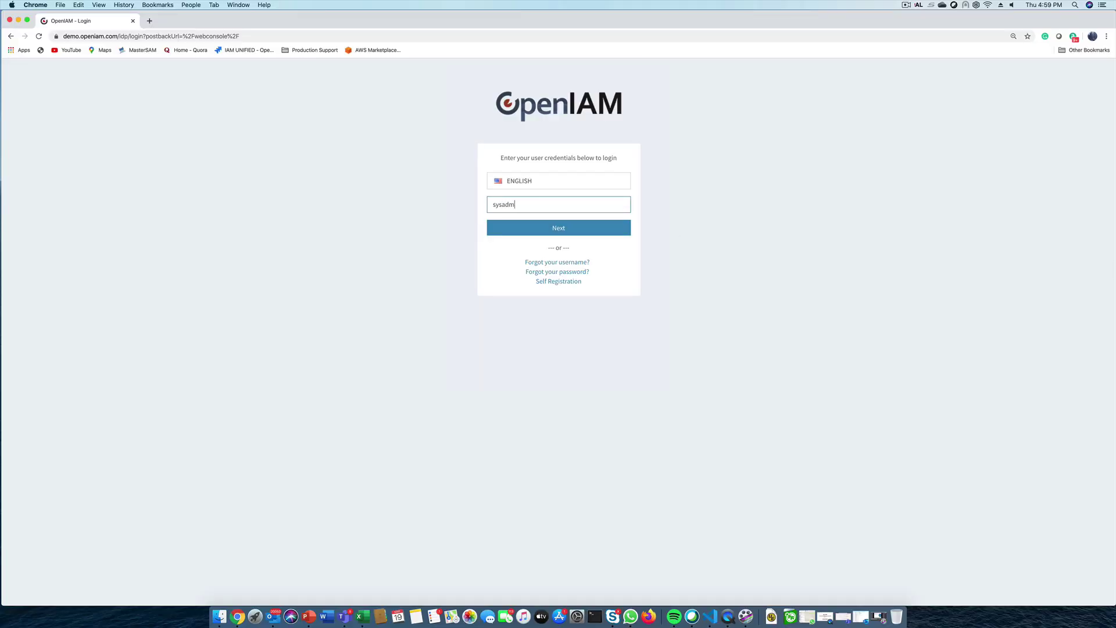
Sign in to the Webconsole by submitting the login ID and the administrator password
key(Return)
text(passwd0)
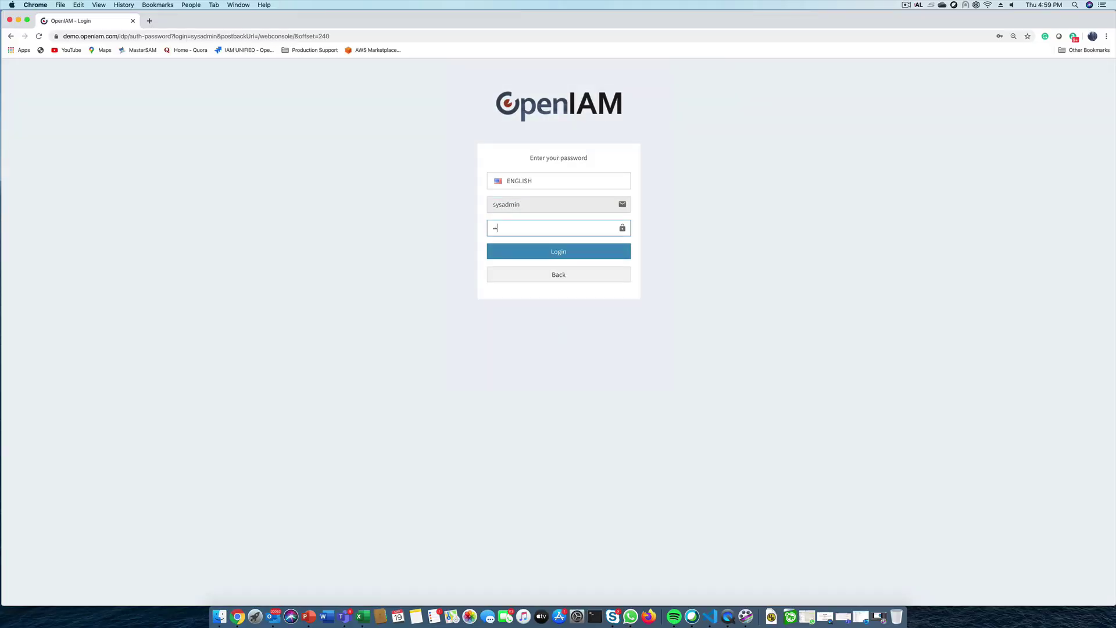
key(Return)
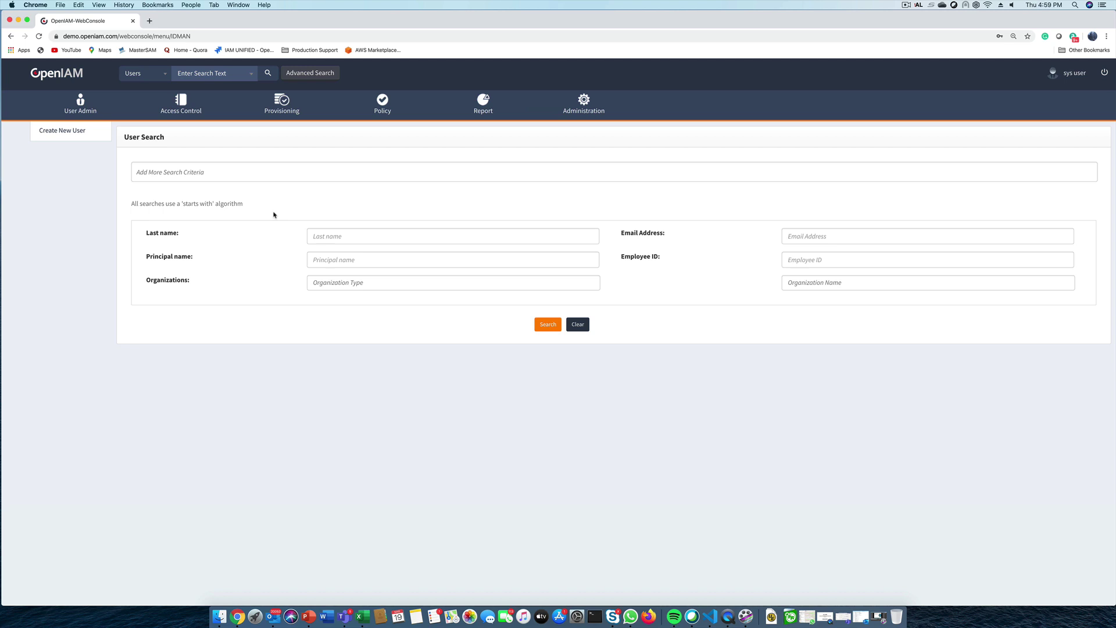
Go to Access Control > Access Certification and start a new access certification
click(182, 105)
click(171, 154)
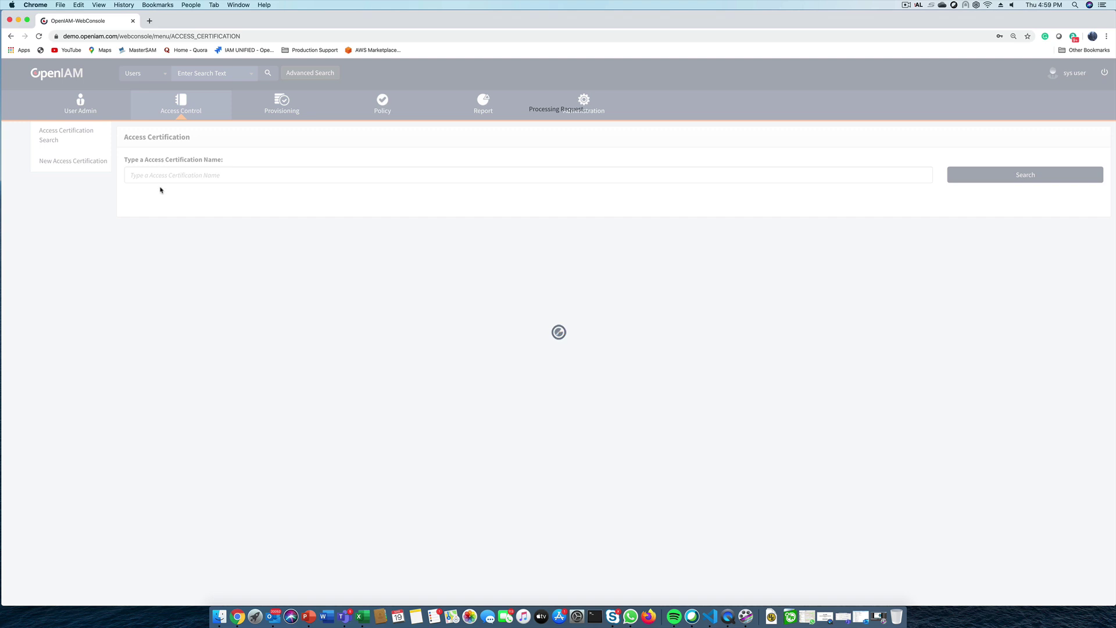
click(71, 168)
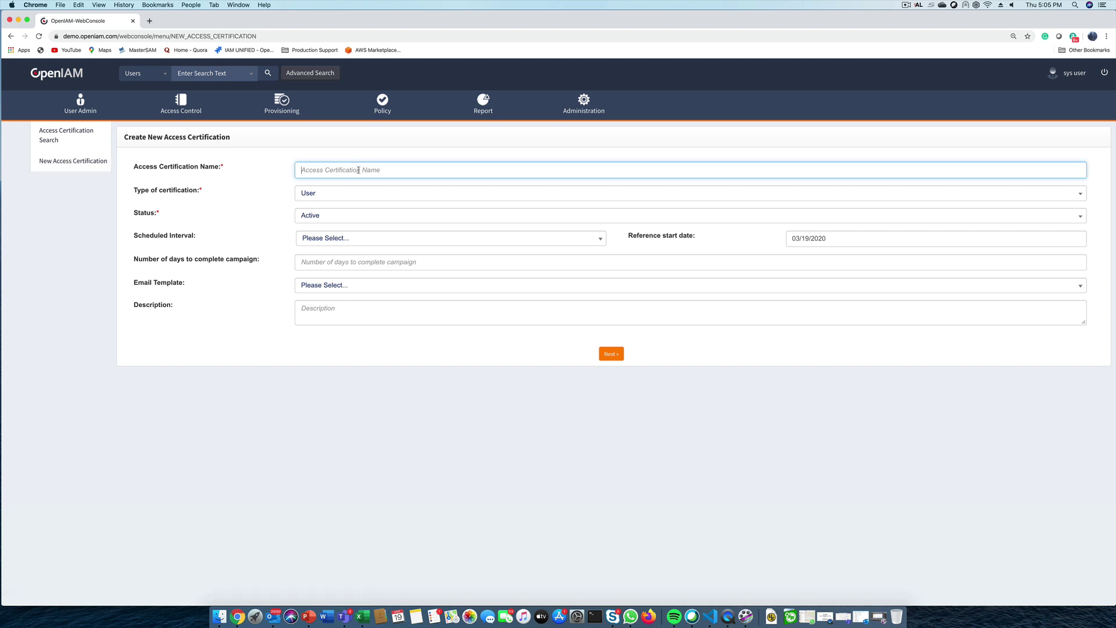
Create 'Semi Annual Cert for MyCorp' as a User certification, Semi-annual, with 15 days, and save
text(Semi Annual Cert for MyCorp)
click(321, 195)
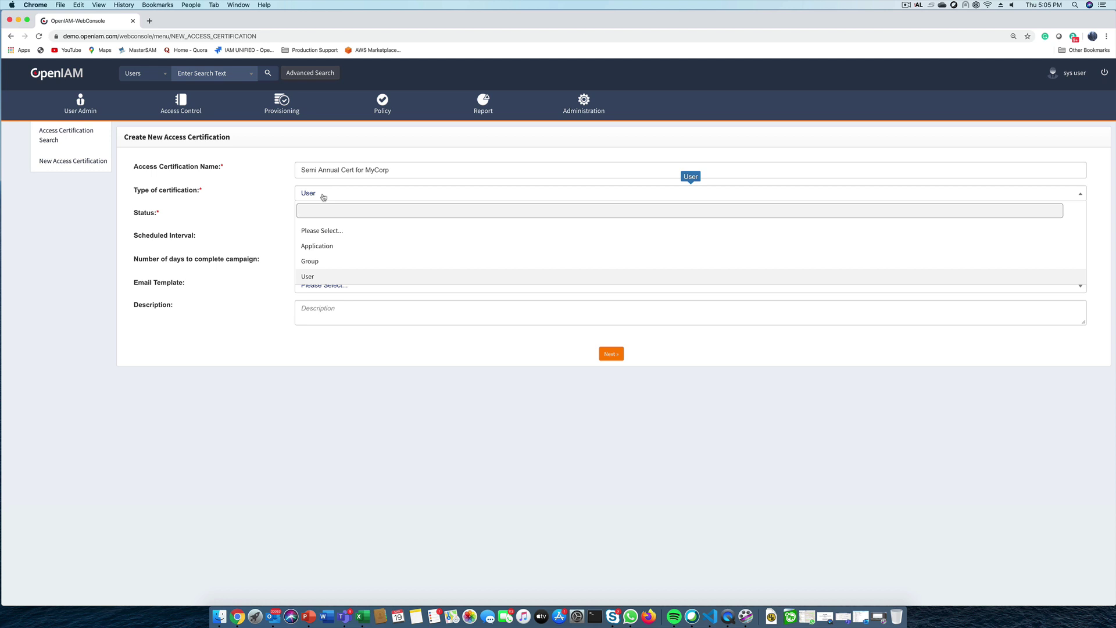
click(317, 276)
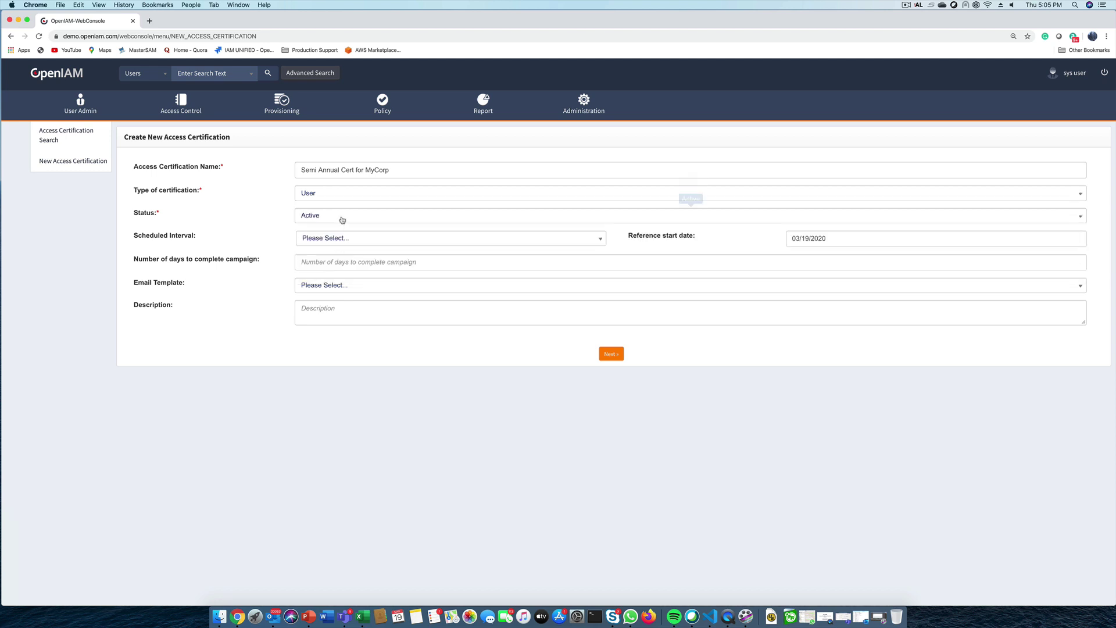
click(338, 243)
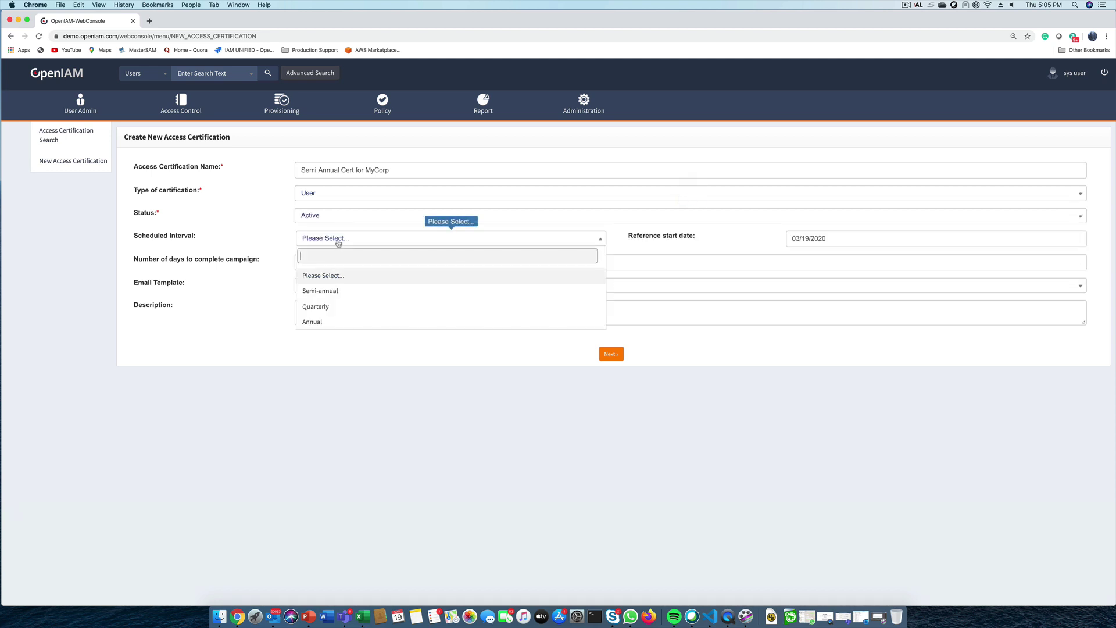
click(337, 289)
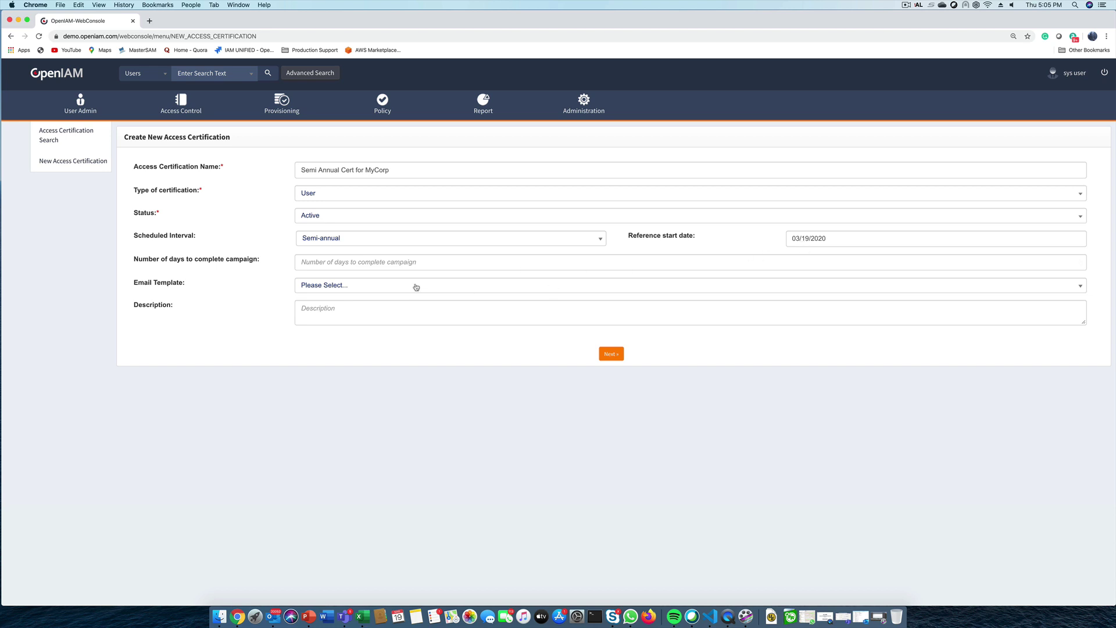
click(400, 262)
text(15)
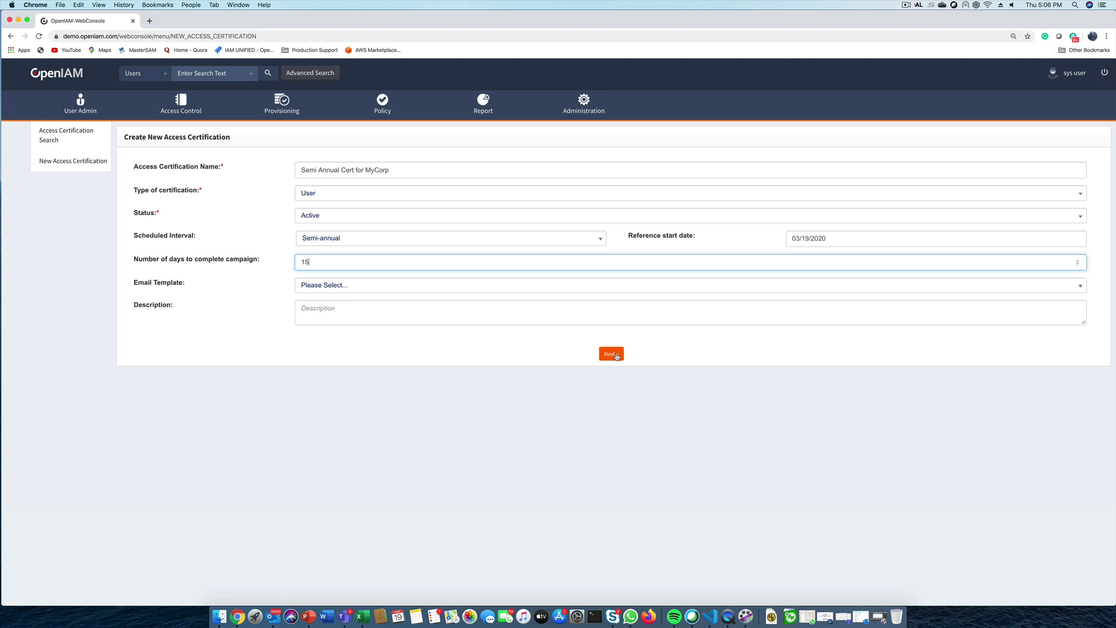
click(615, 355)
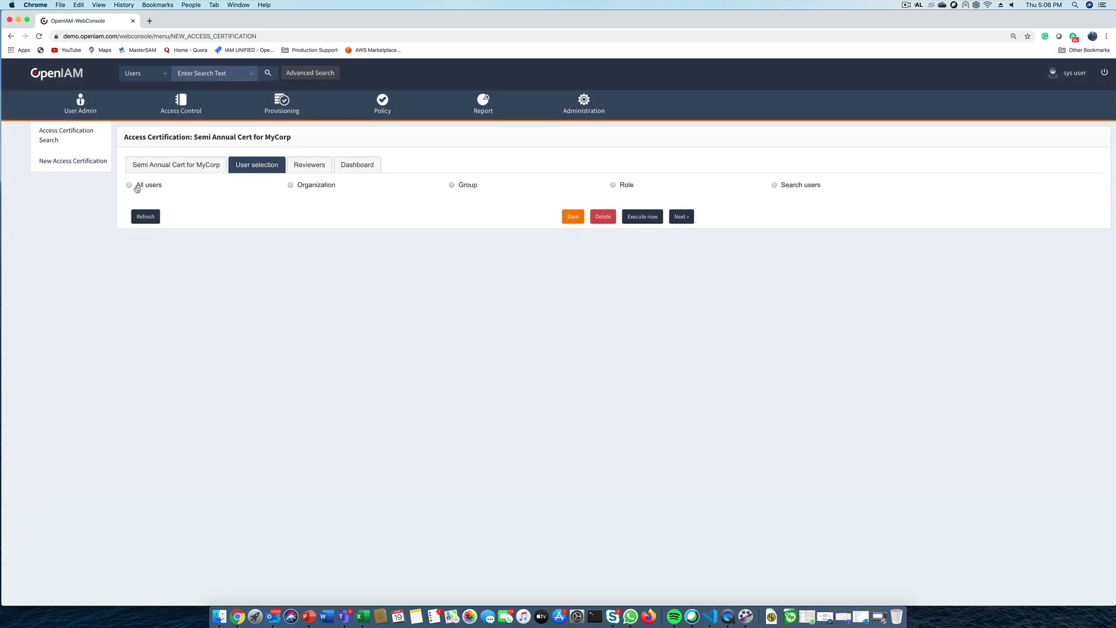
Try the Organization, Group, Role and Search users options, settling on selecting users by Organization
click(291, 186)
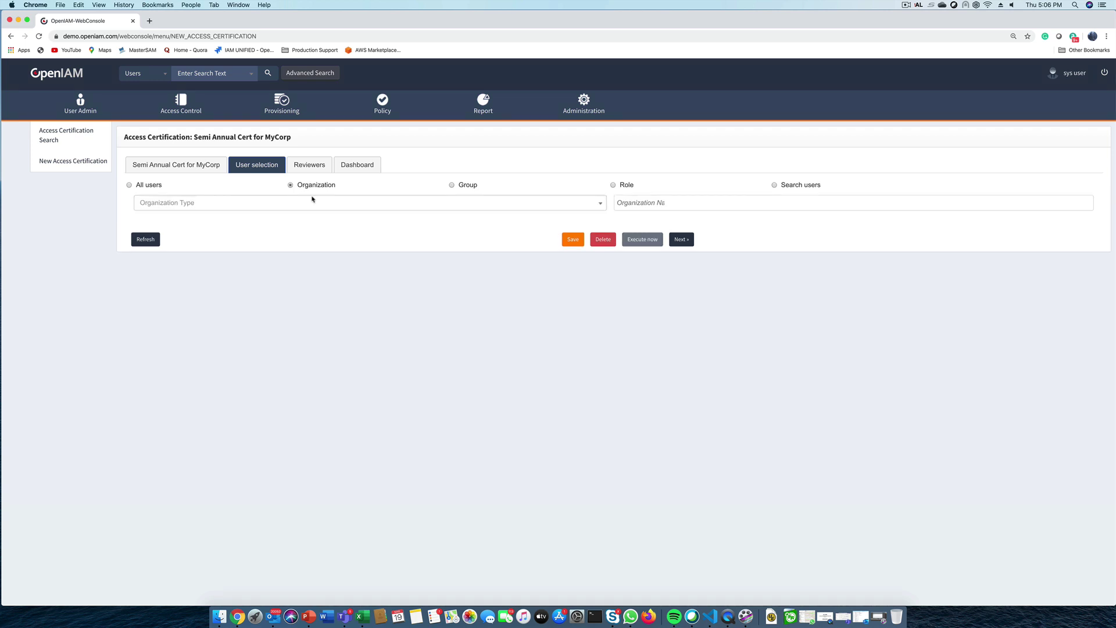
click(453, 186)
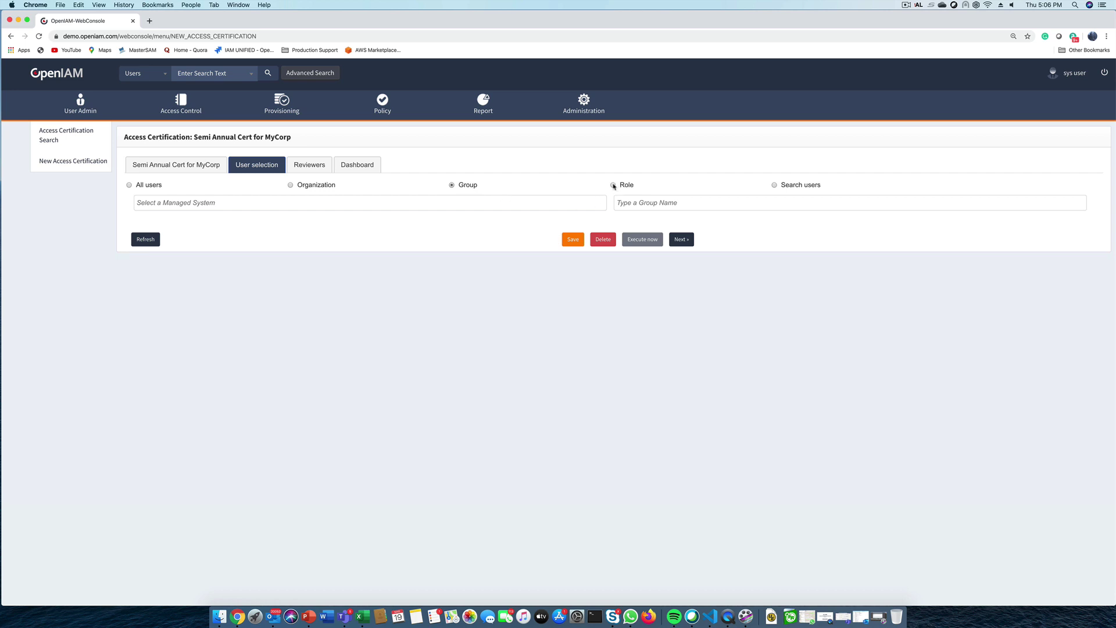
click(614, 187)
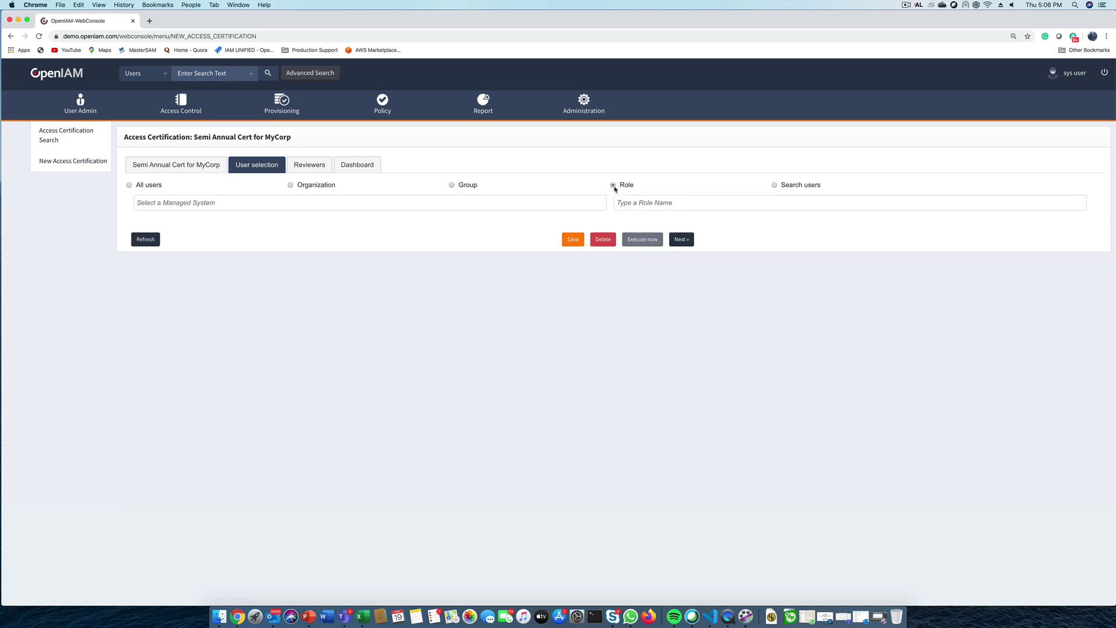
click(775, 185)
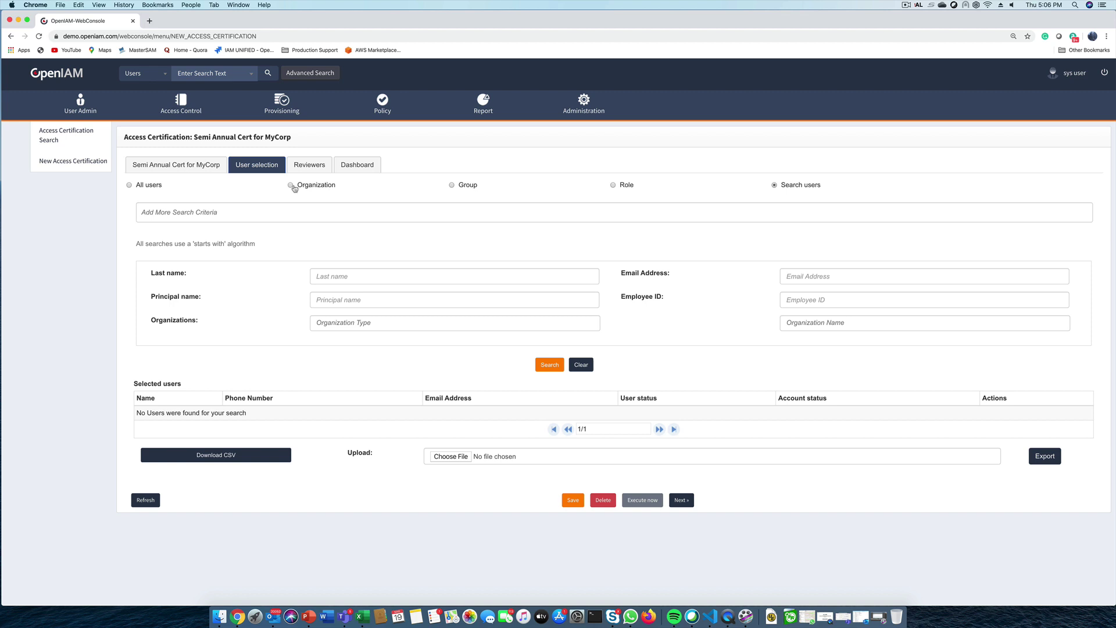
click(291, 185)
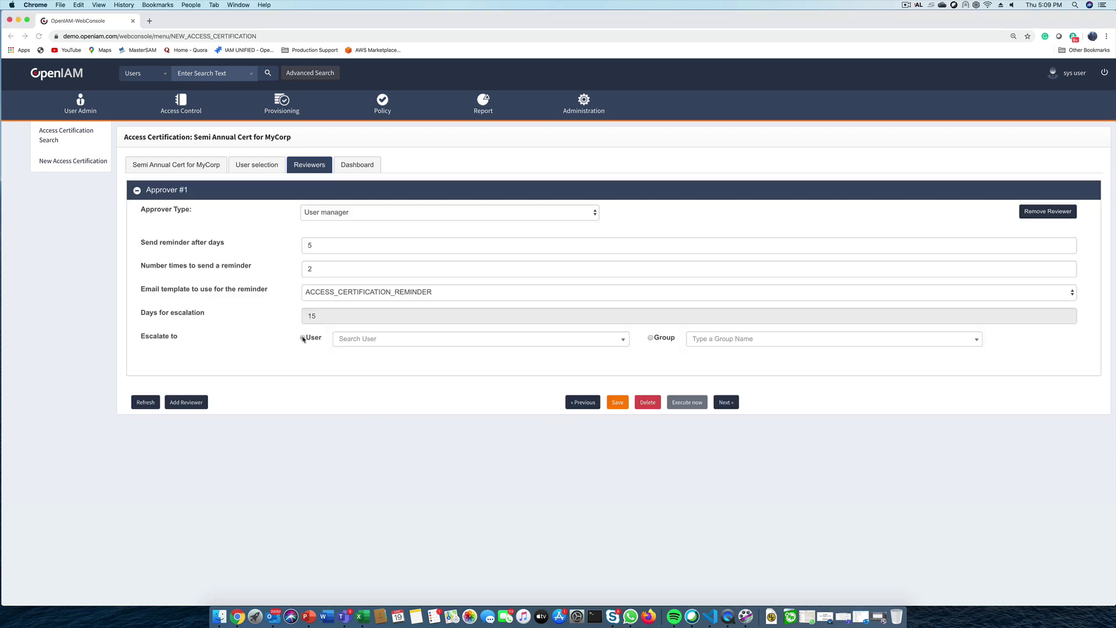
Escalate overdue reviews to one user picked via search, and continue to the campaign Dashboard
click(302, 339)
click(362, 337)
text(ame)
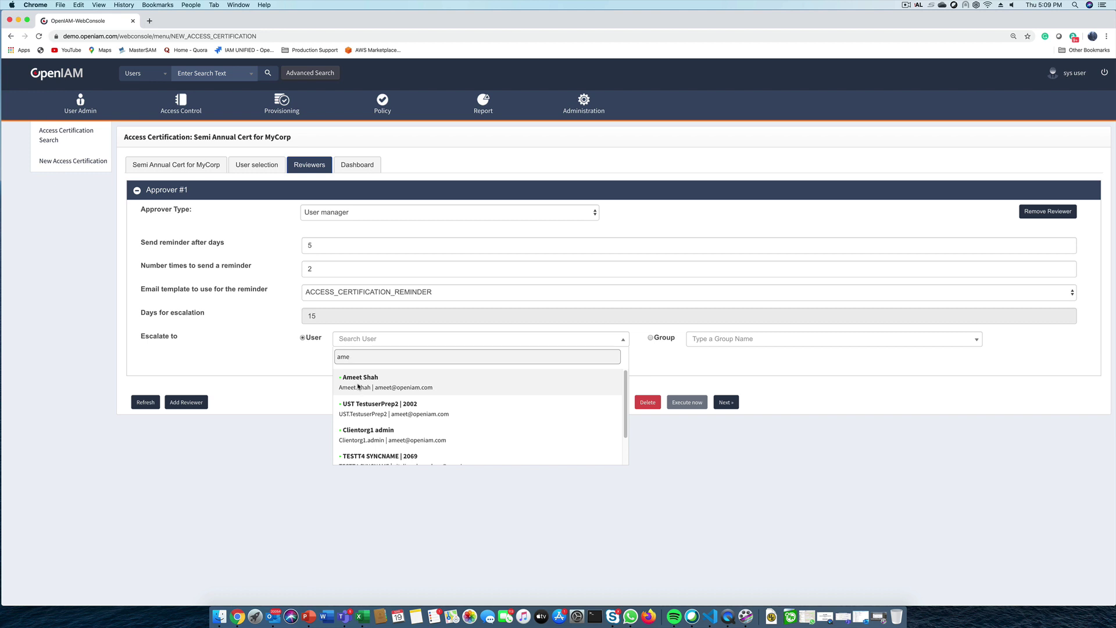
click(358, 385)
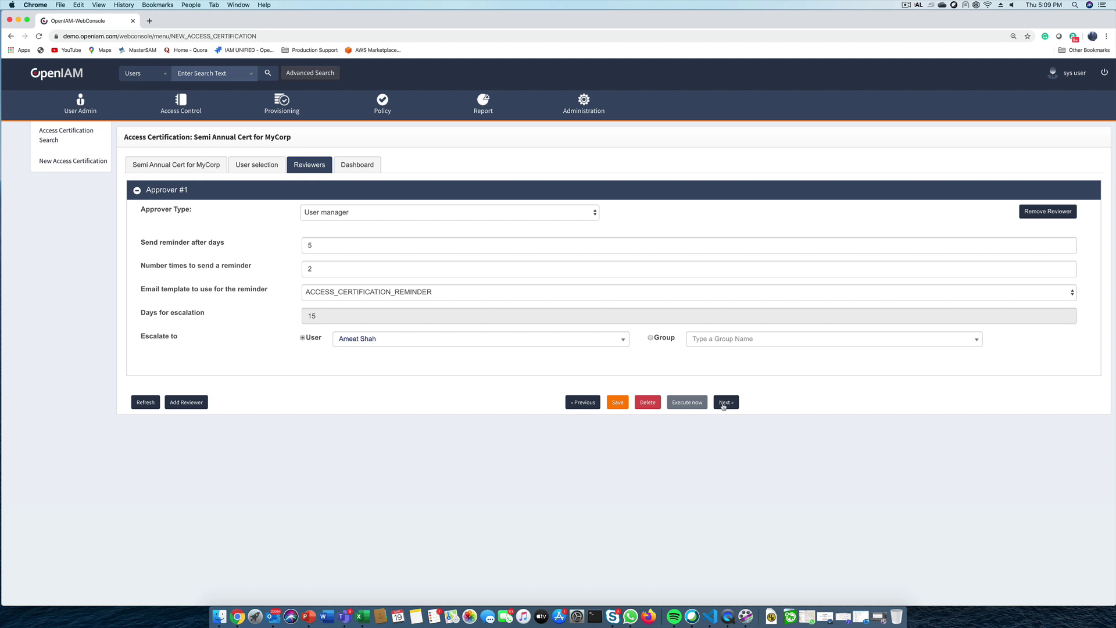
click(724, 403)
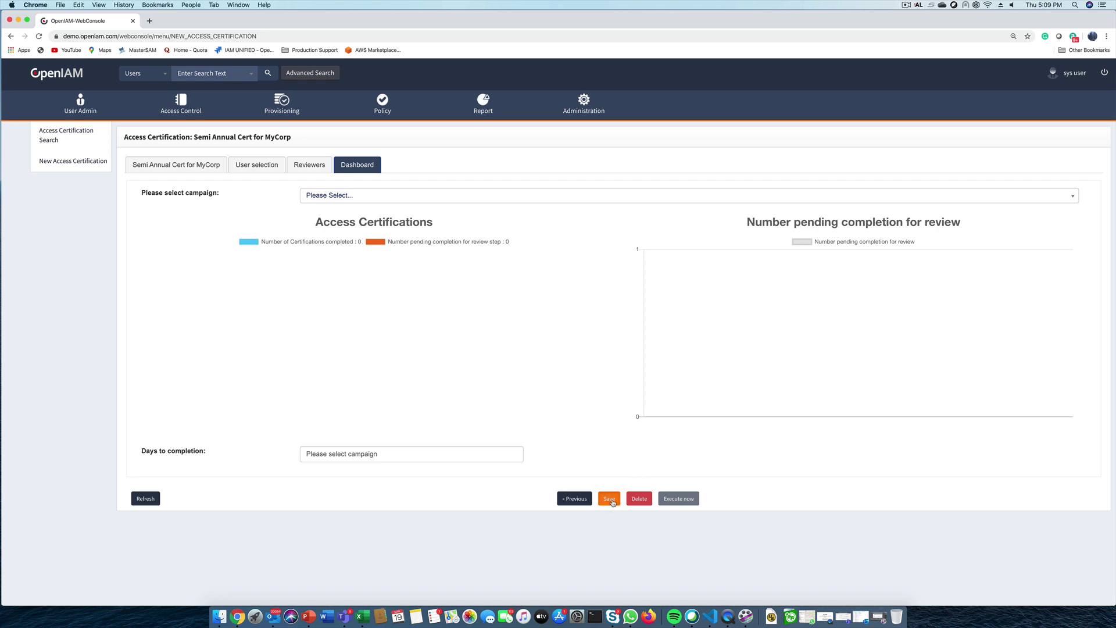
click(611, 499)
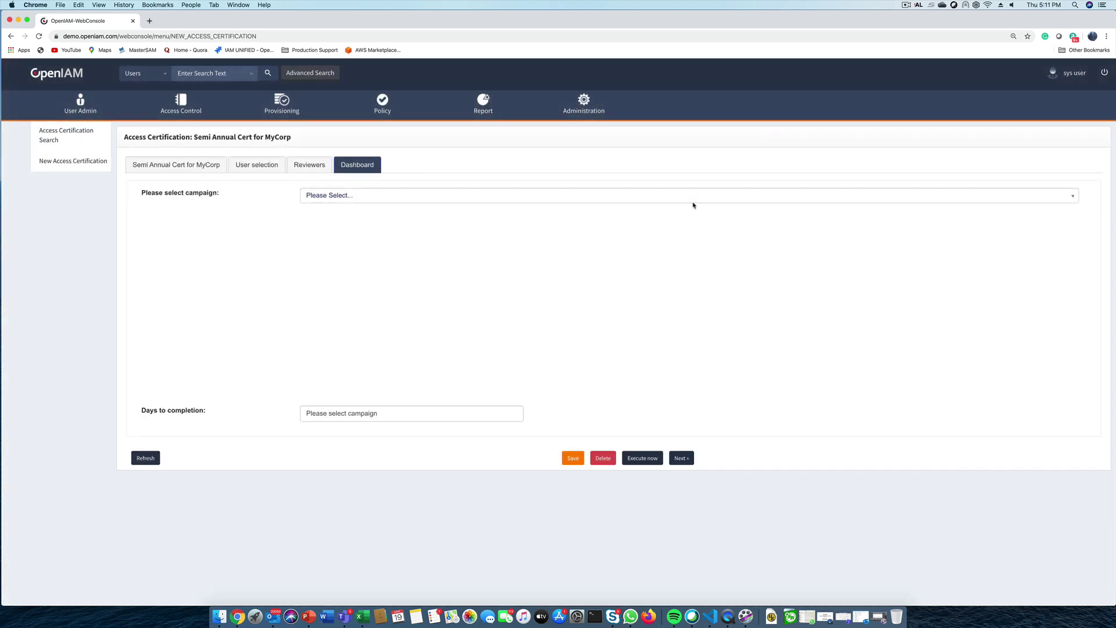
click(692, 199)
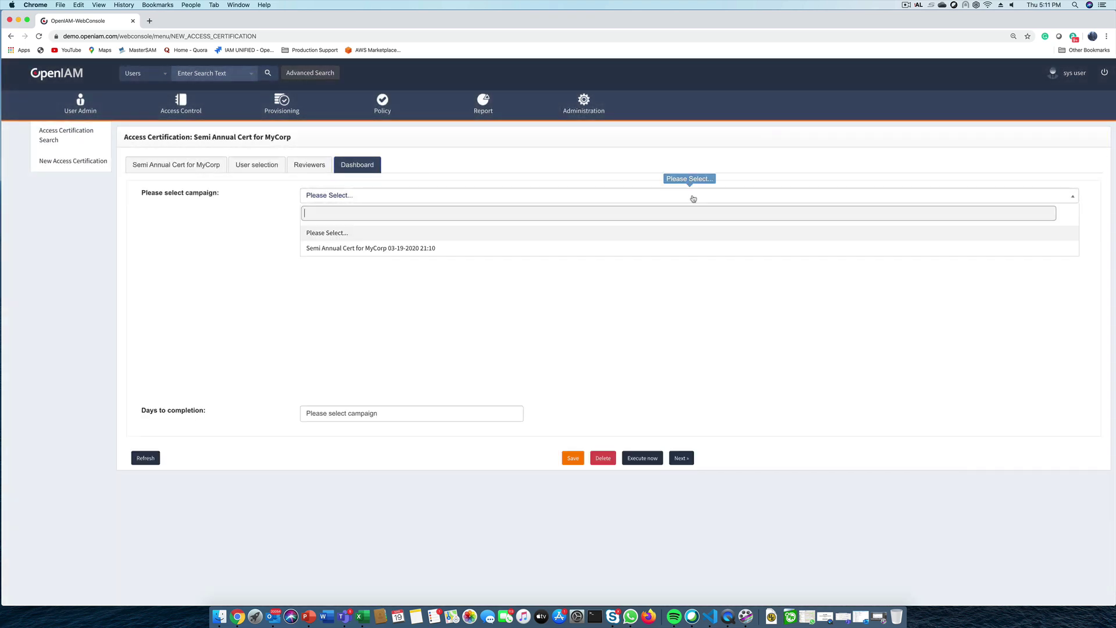
click(494, 250)
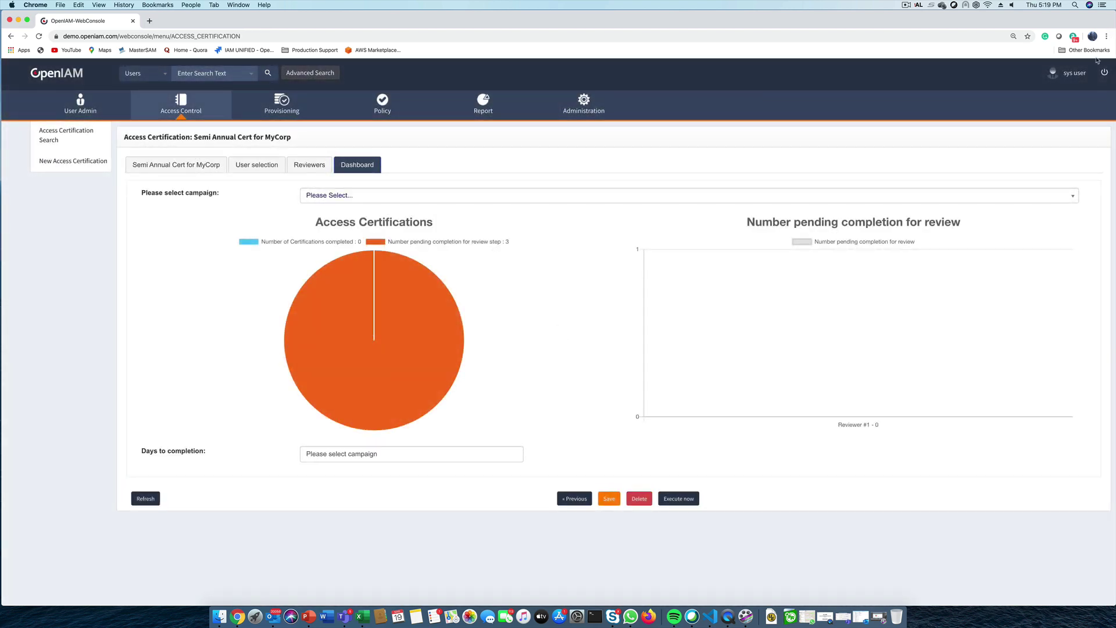
Log out of the admin console and return to the sign-in form
click(1104, 73)
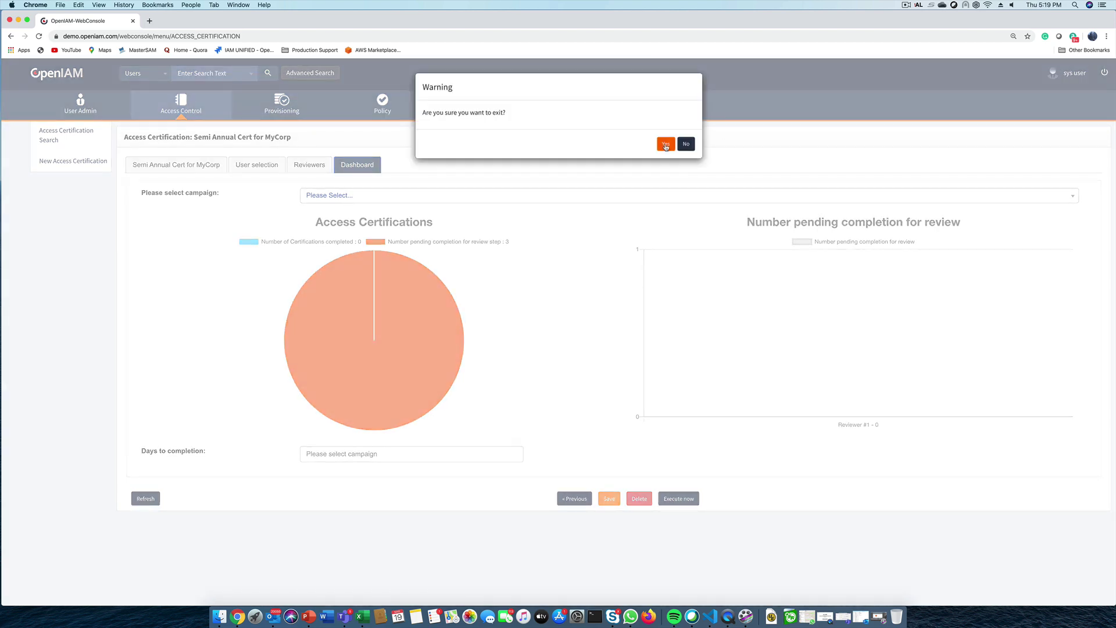
click(665, 146)
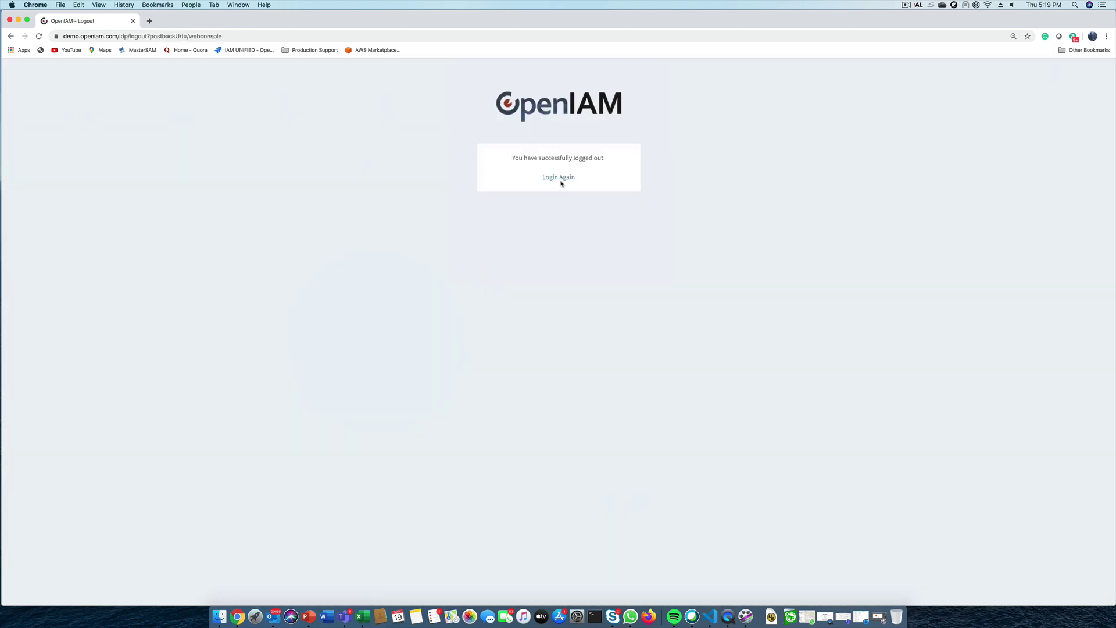
click(559, 177)
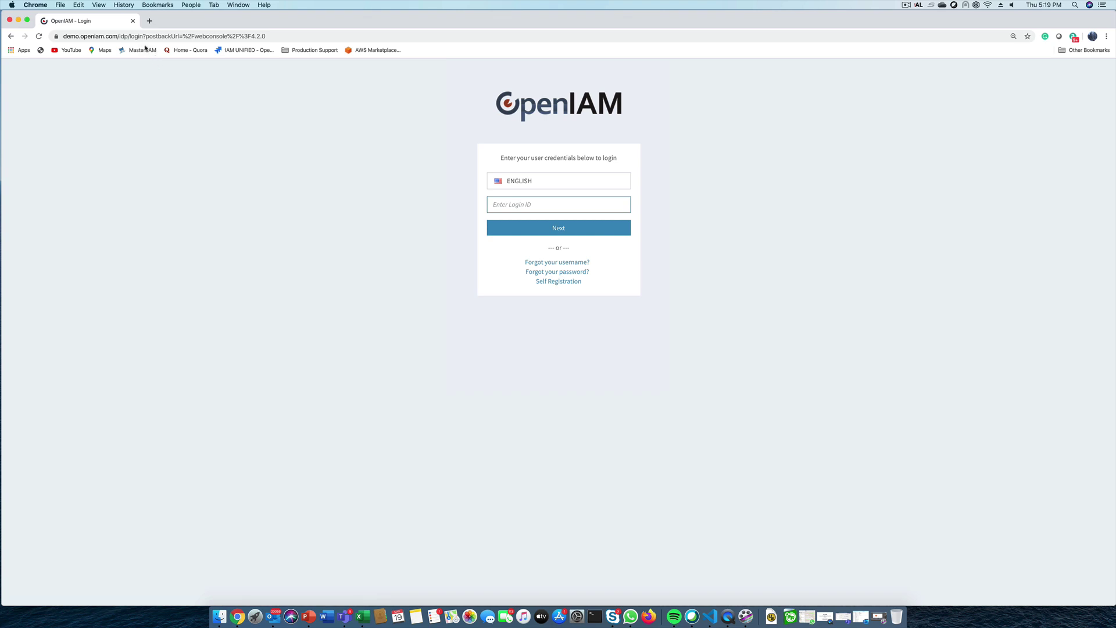
Change the sign-in URL's postbackUrl to selfservice and load the Self Service login page
click(119, 37)
text(demo.openiam.com/idp/login?postbackUrl=%2Fselfservice%2F)
key(Return)
Sign in to Self Service with the approver's login ID and password, then open My Approvals
key(Return)
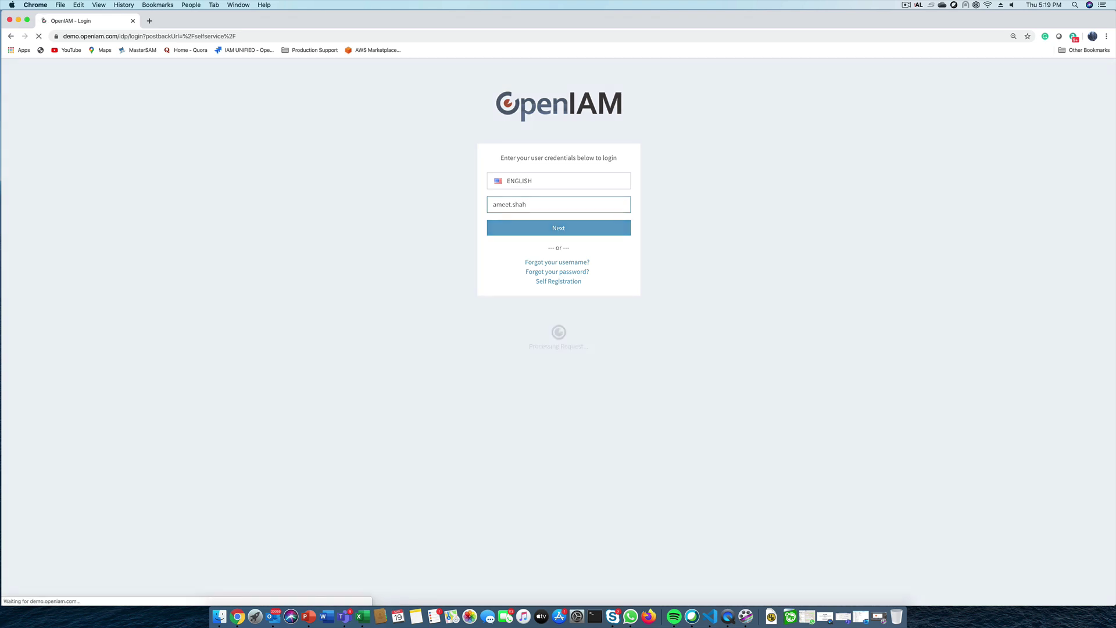
text(********)
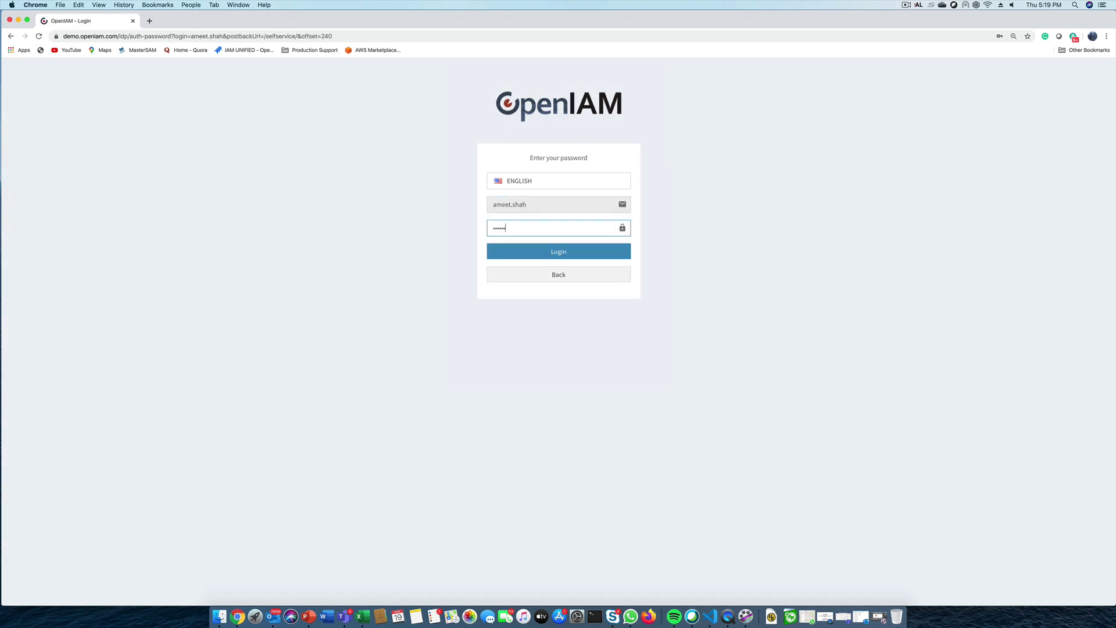
key(Return)
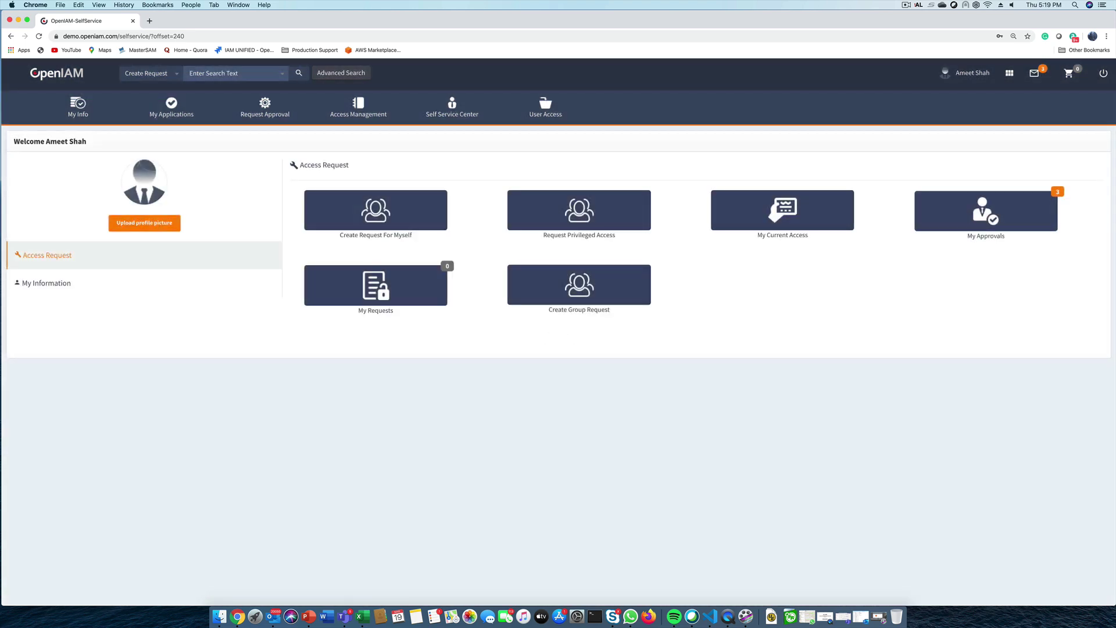
click(1013, 229)
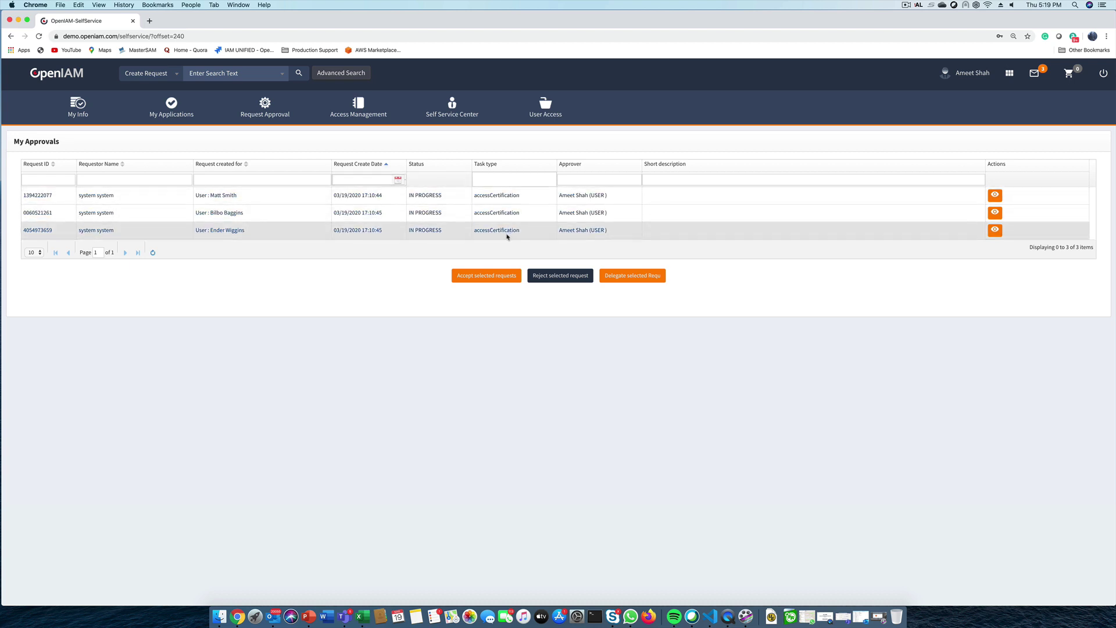
Open the first user's certification review and compare their access with another user found by search
click(995, 196)
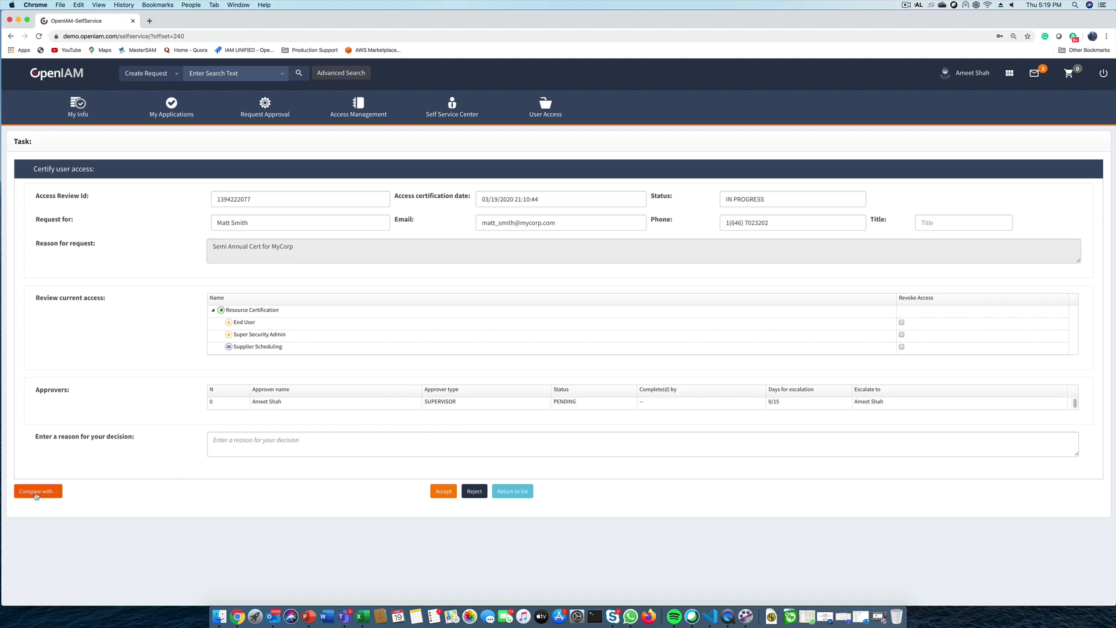
click(36, 493)
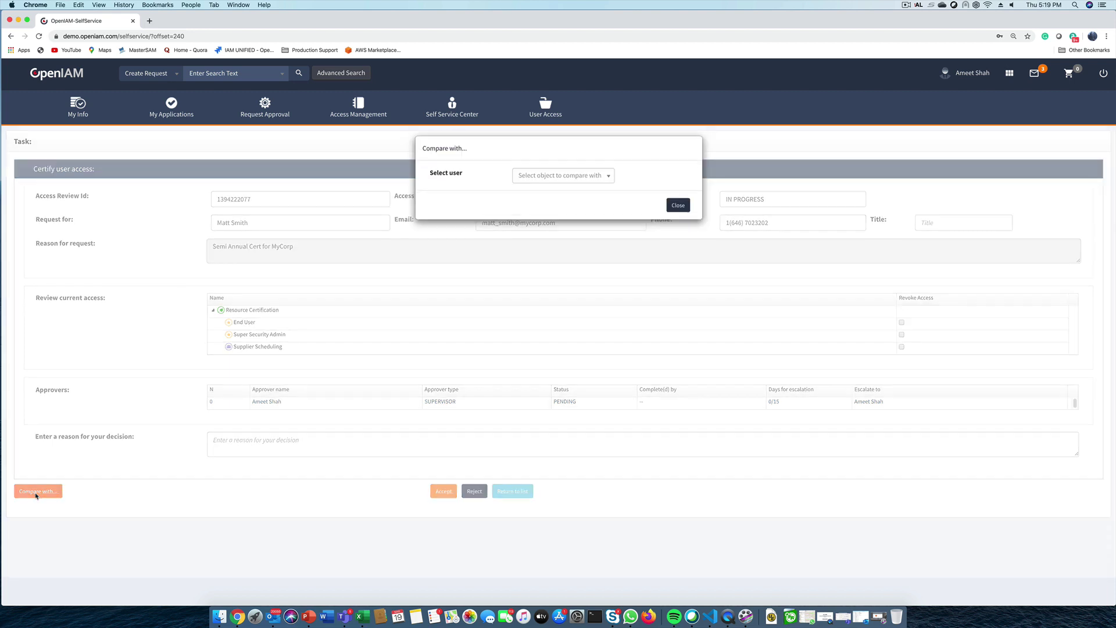
click(529, 179)
text(bil)
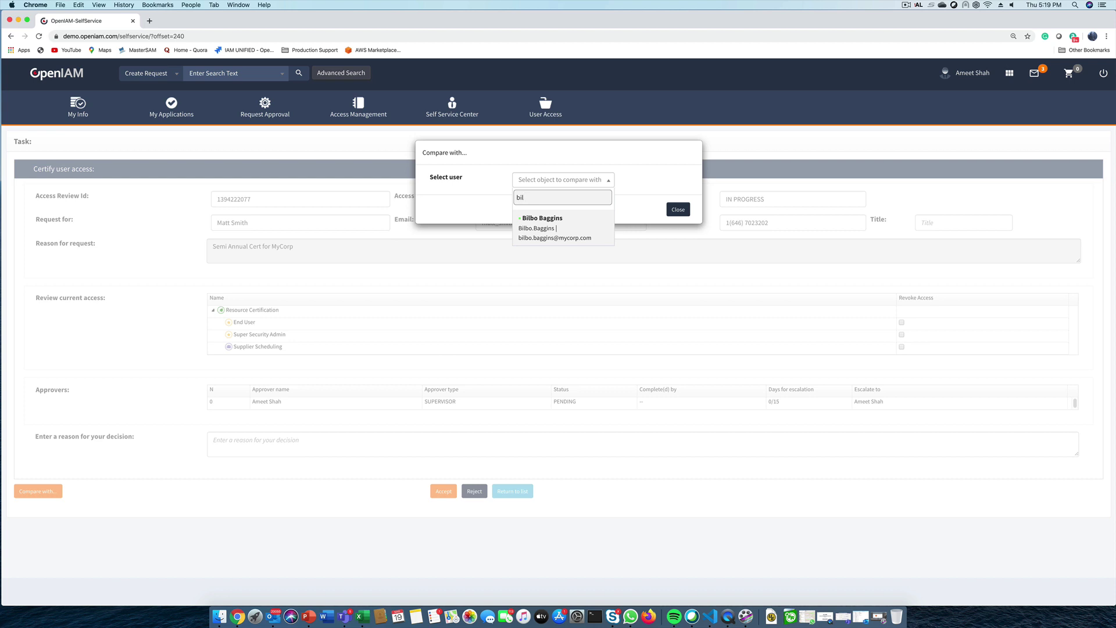
click(543, 223)
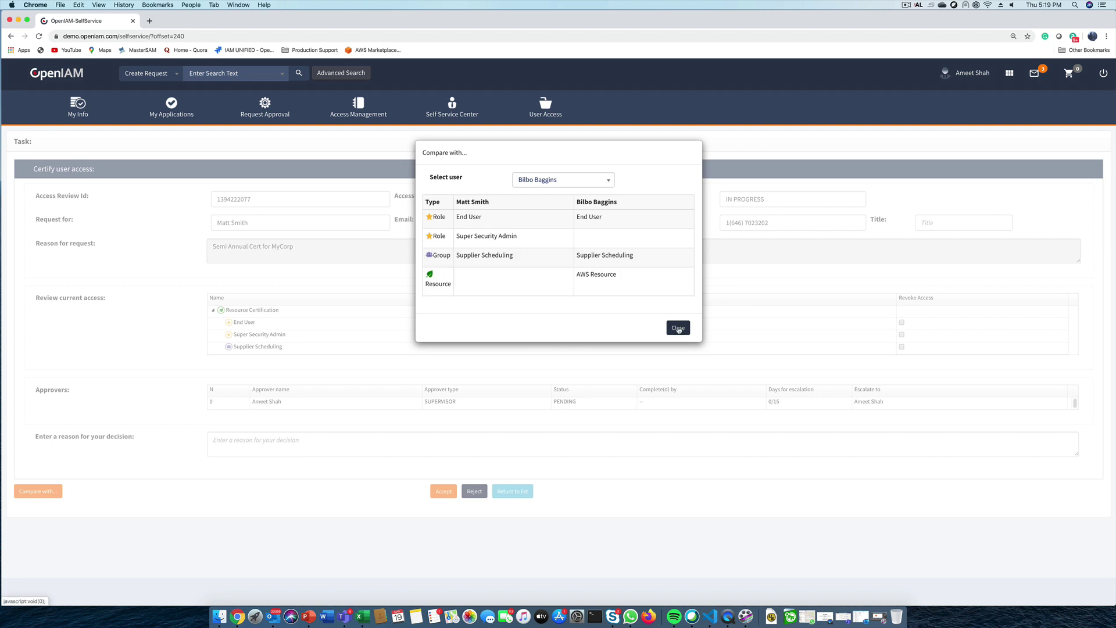
click(678, 329)
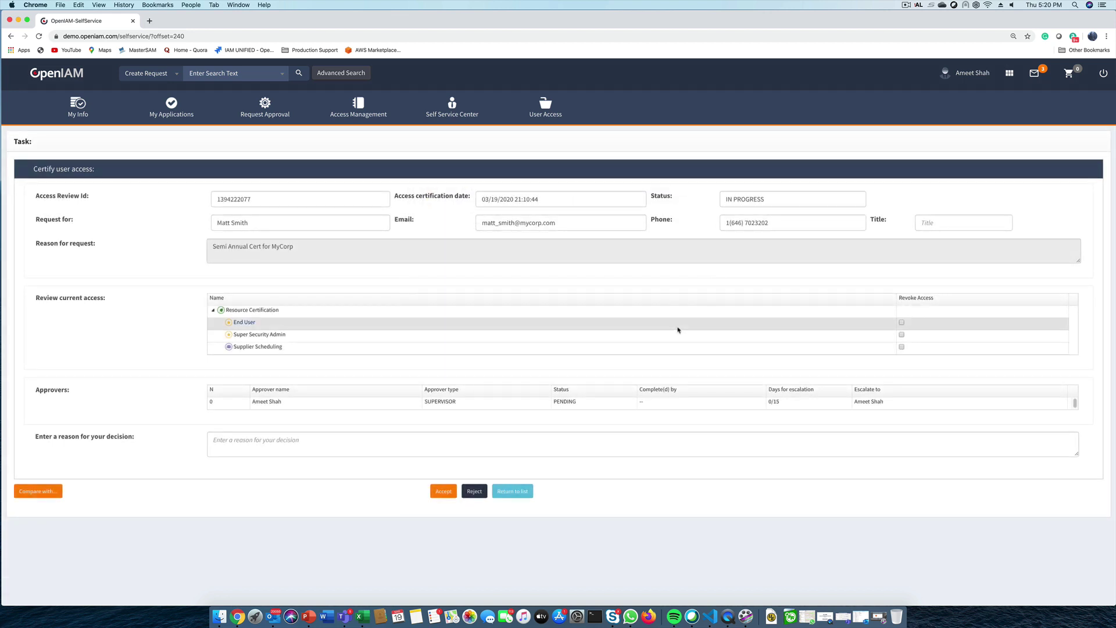
Revoke Super Security Admin, accept the certification, and sign out of Self Service
click(901, 335)
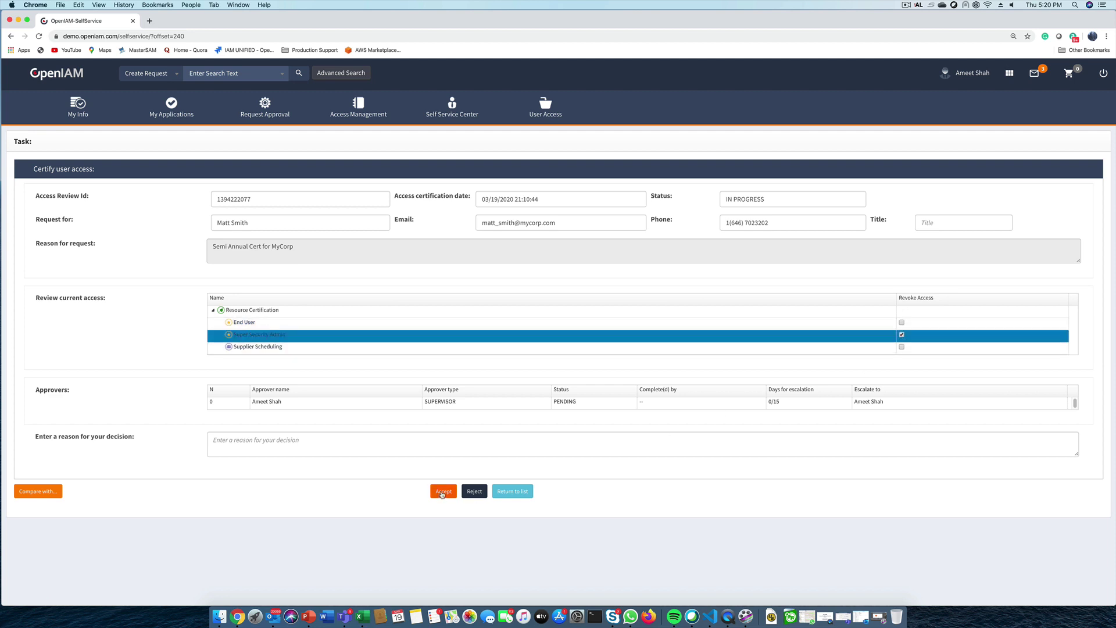
click(442, 494)
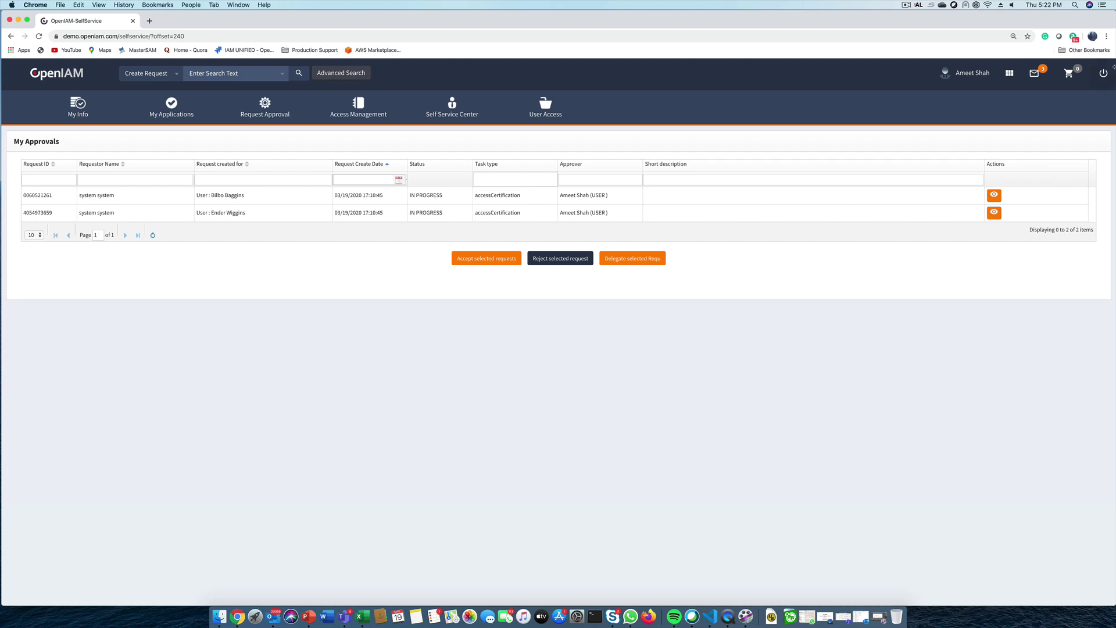
click(1103, 74)
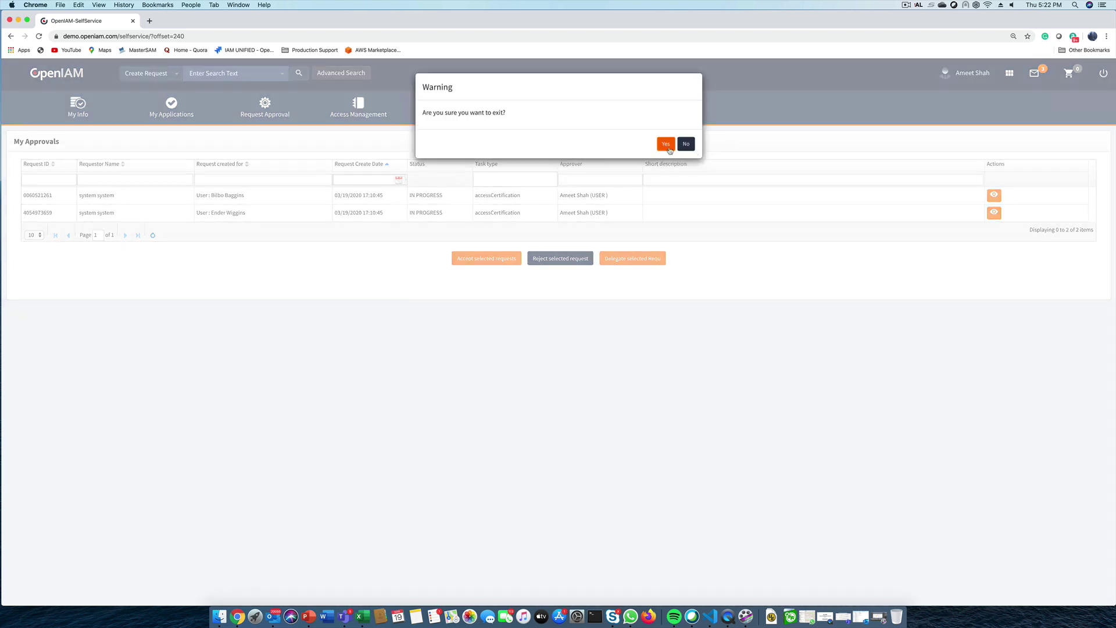
Confirm leaving Self Service and sign back in with the system administrator's login ID and password
click(665, 144)
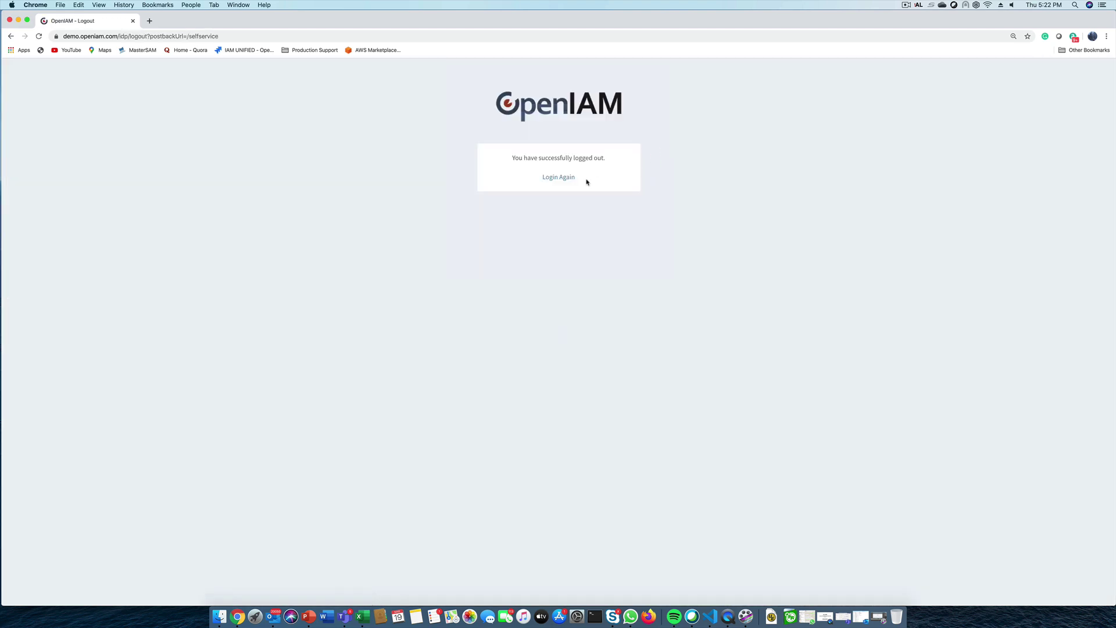
click(562, 179)
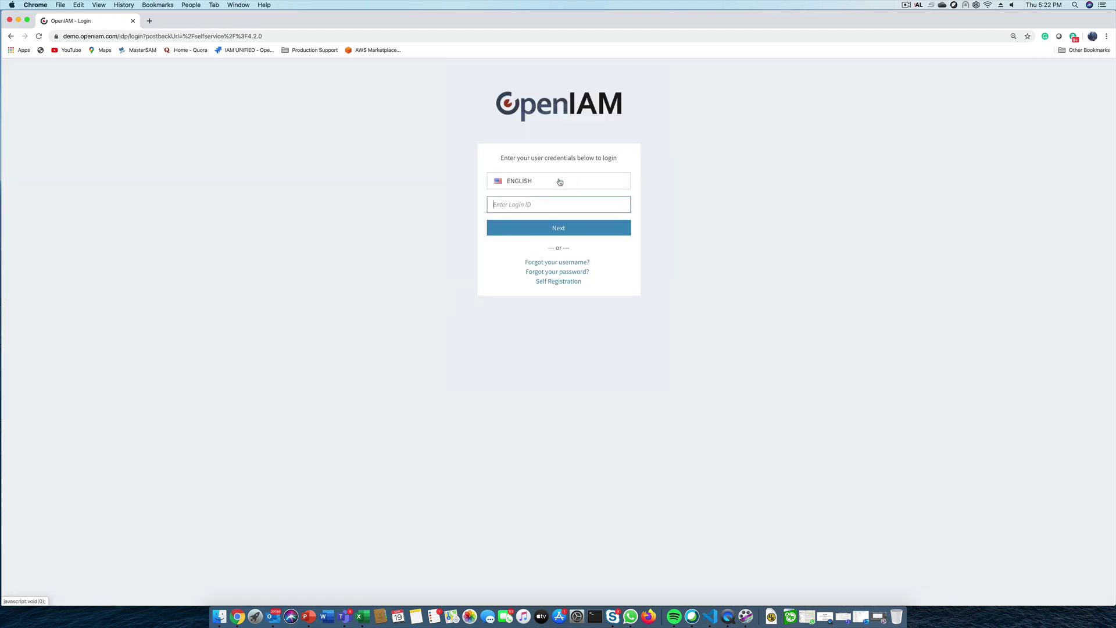
text(sysadmin)
key(Return)
text(passwd00)
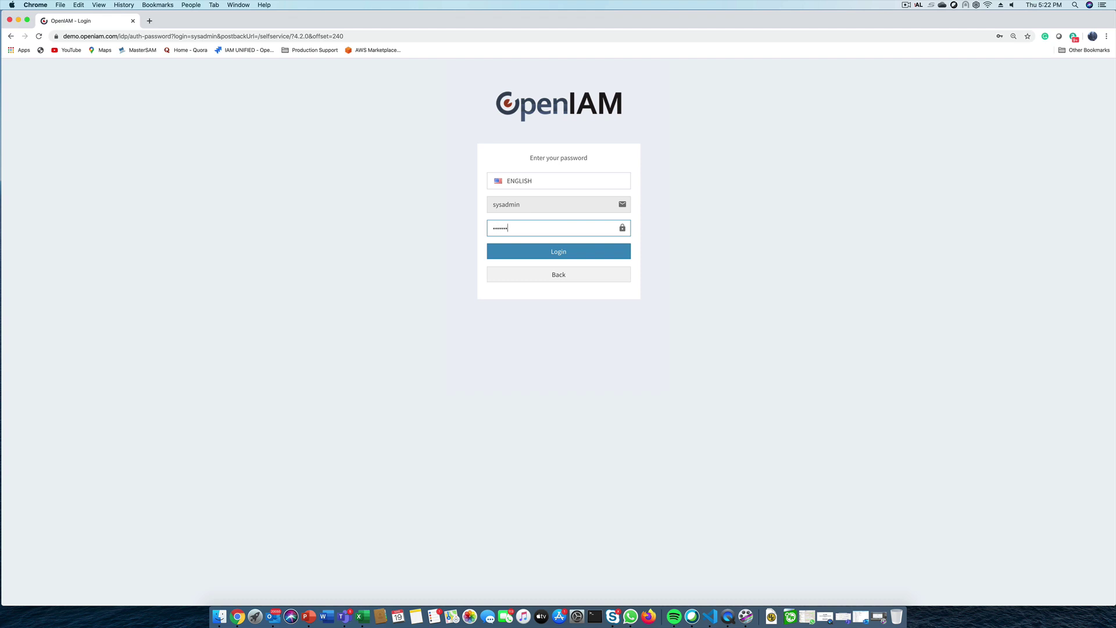
key(Return)
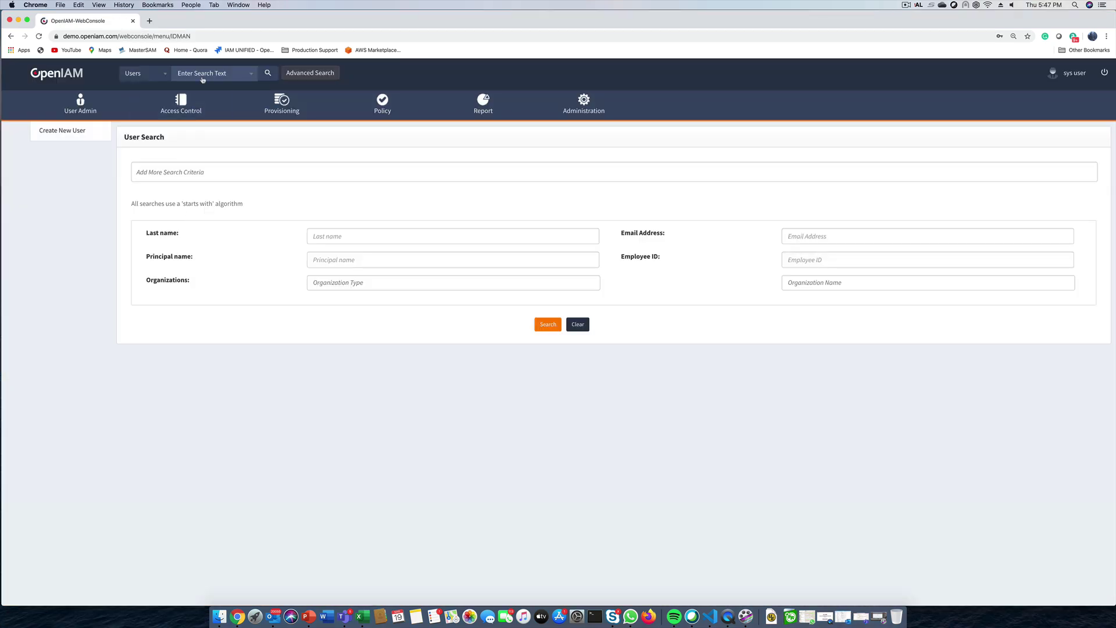
Search 'mat', confirm the user's entitlements lack Super Security Admin, then go to Access Certification
click(203, 74)
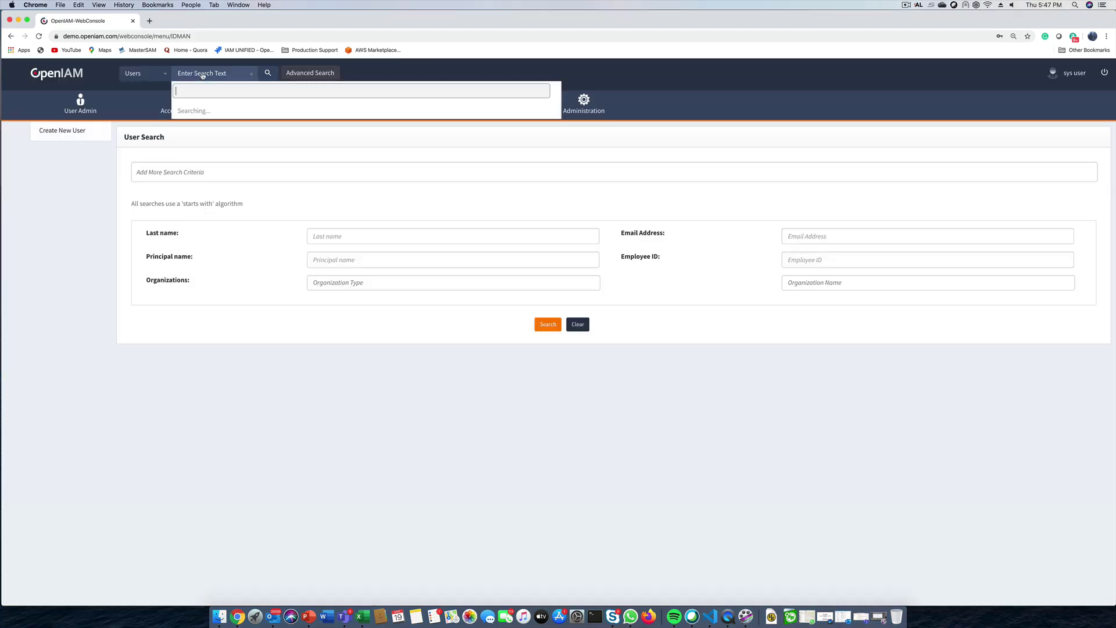
text(mat)
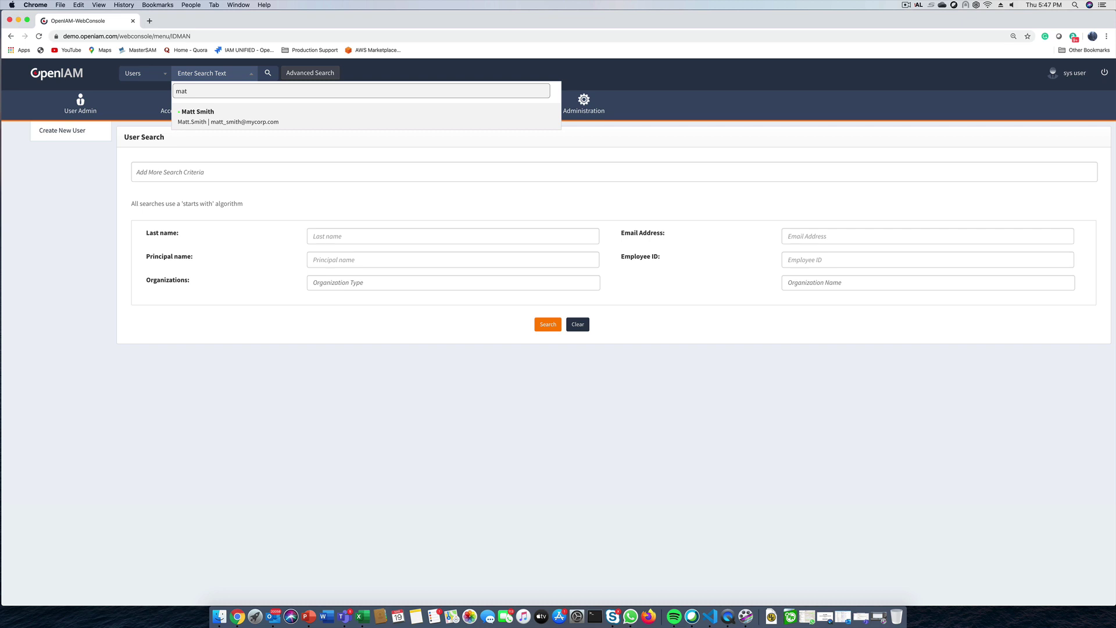
click(188, 120)
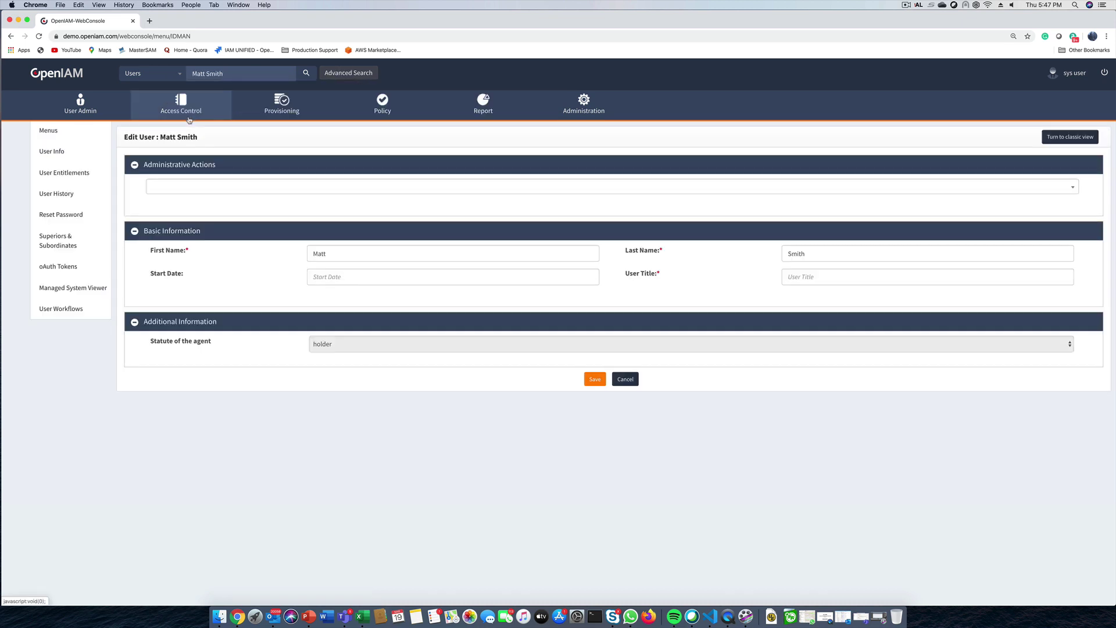
click(72, 175)
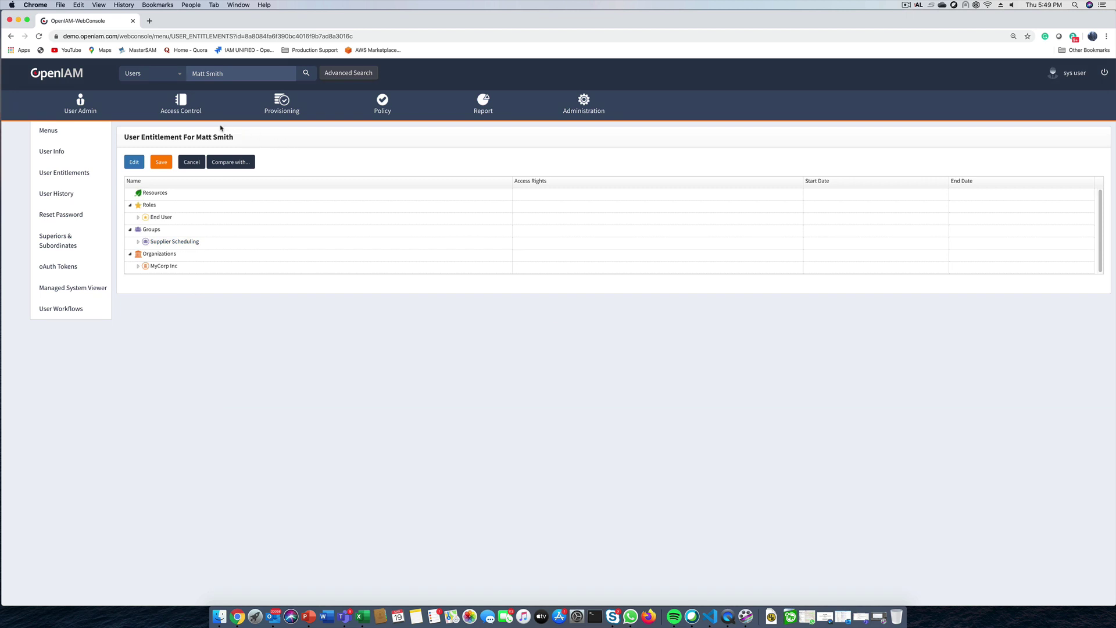
mouse_move(185, 110)
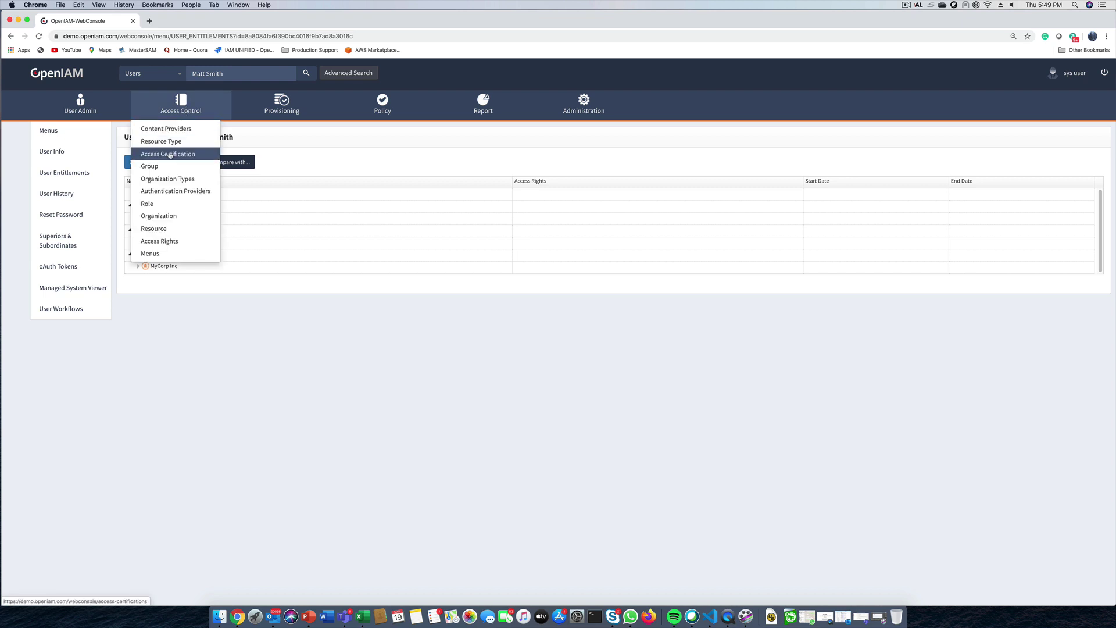
click(170, 154)
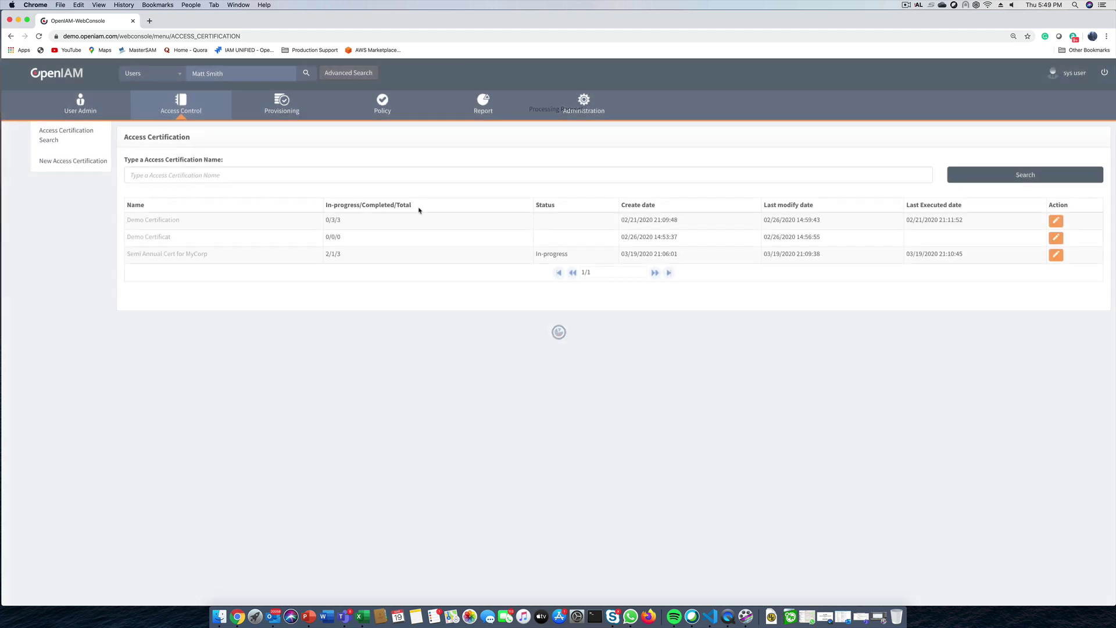
click(1055, 255)
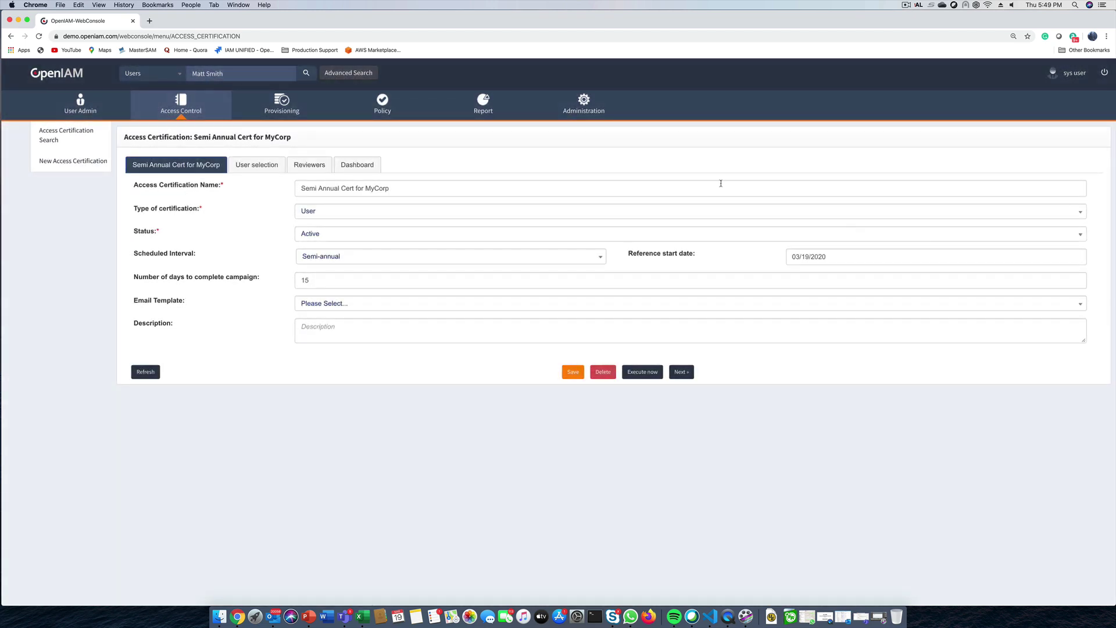
click(350, 163)
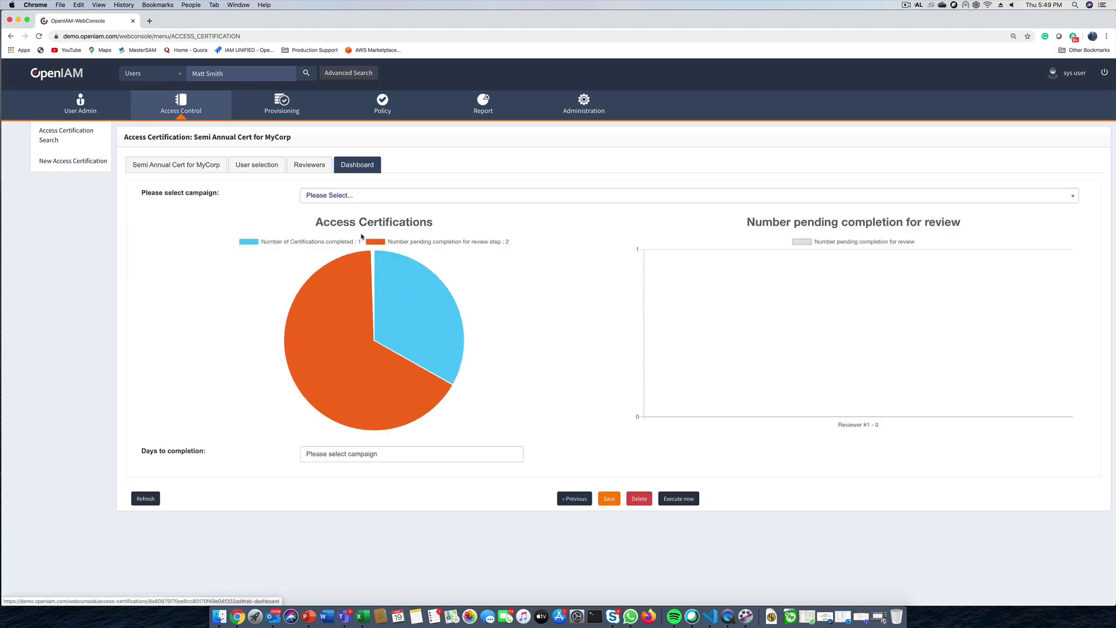
mouse_move(414, 311)
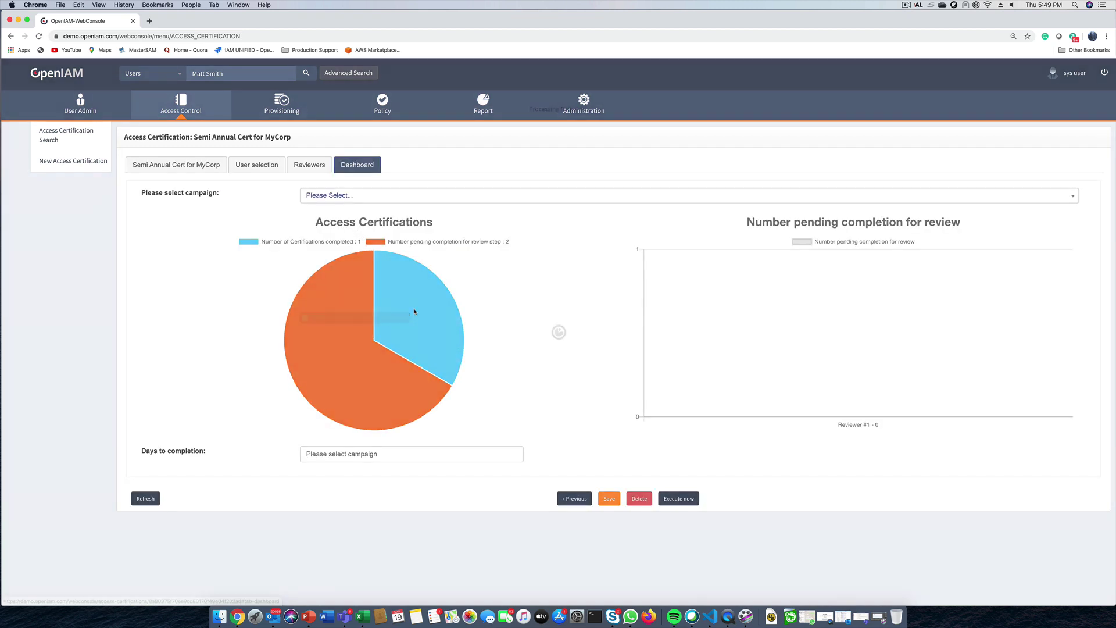
click(426, 198)
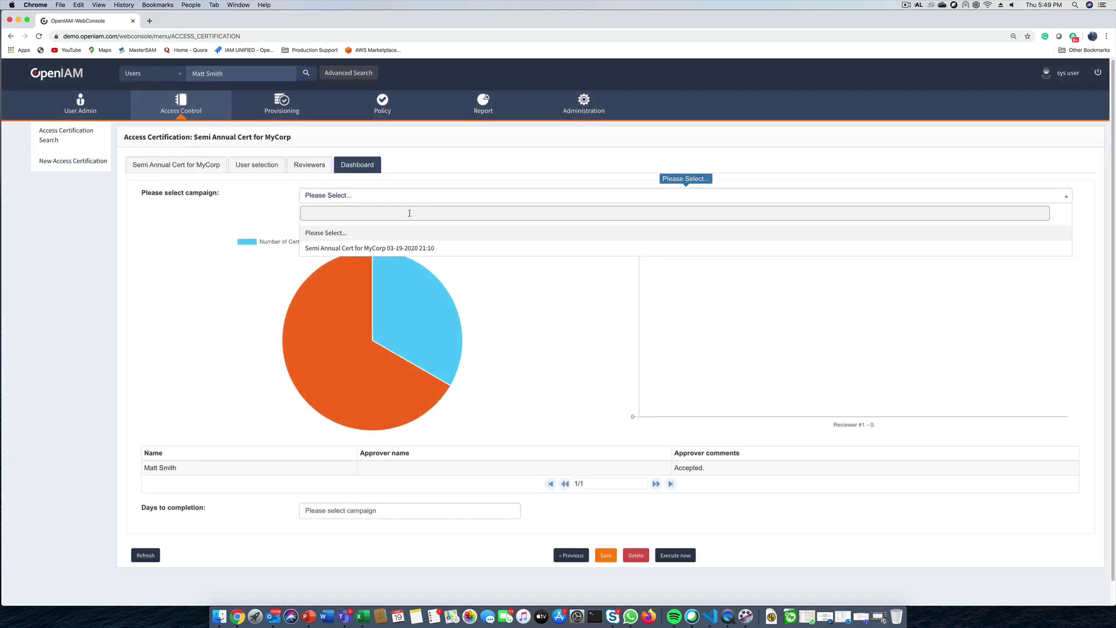
click(387, 248)
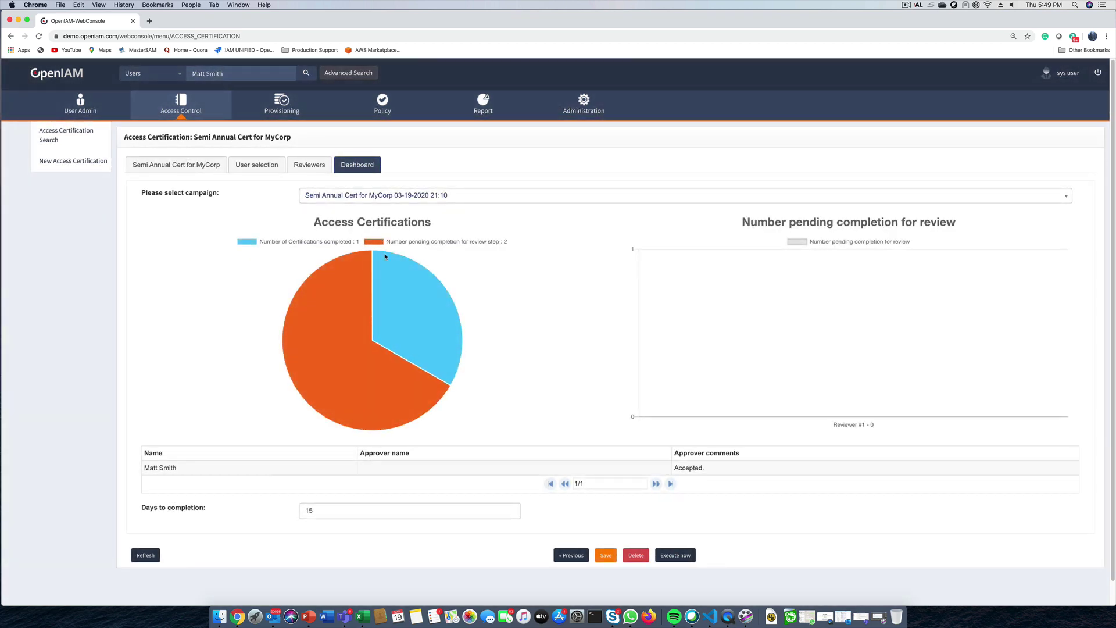